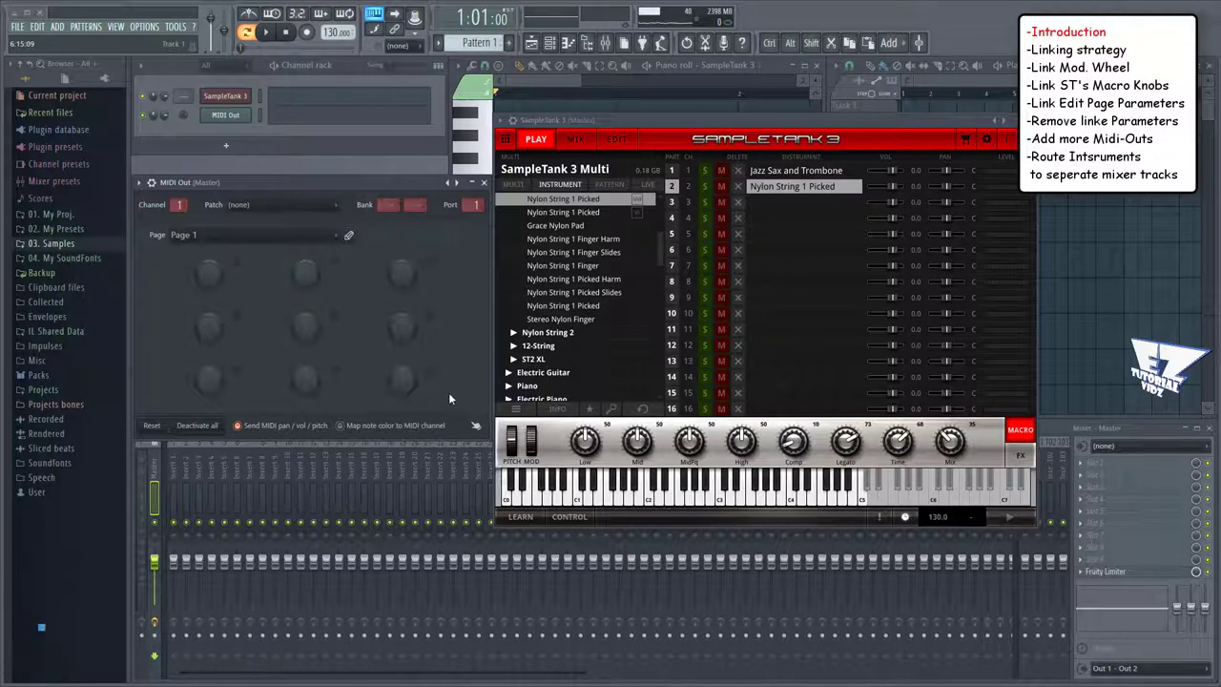
Step: Show and hide MIDI Out's extra toolbar, then open SampleTank's edit page for Nylon String 1 Picked
click(150, 182)
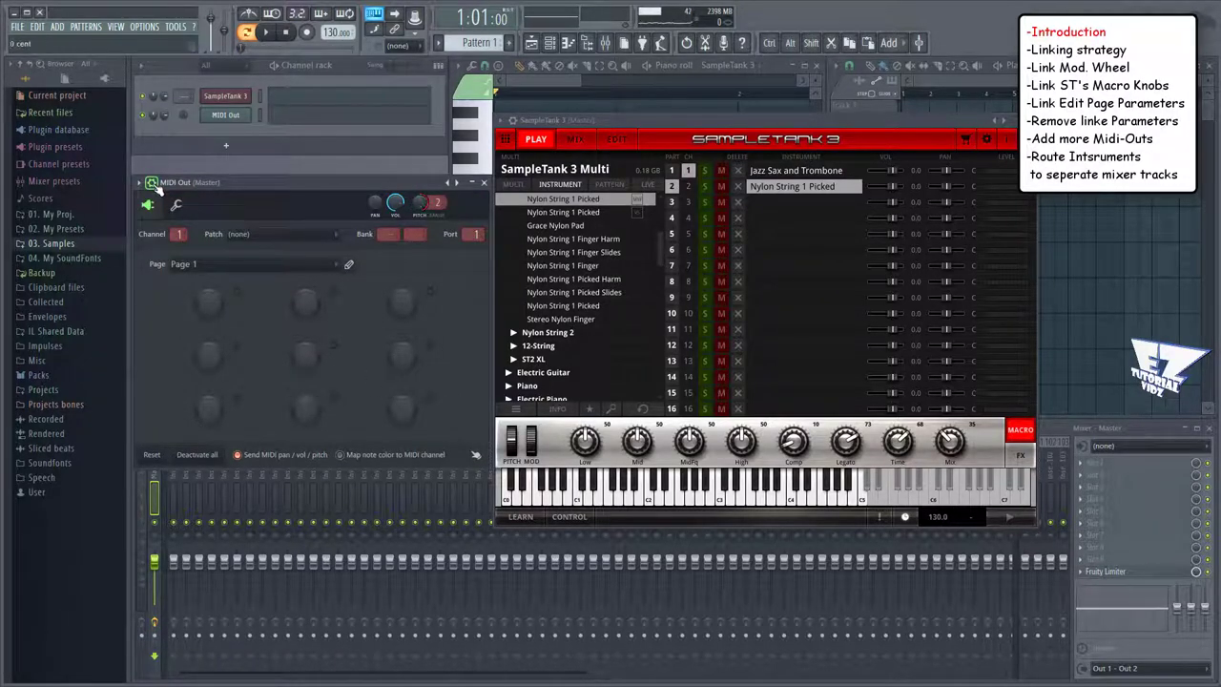
click(153, 183)
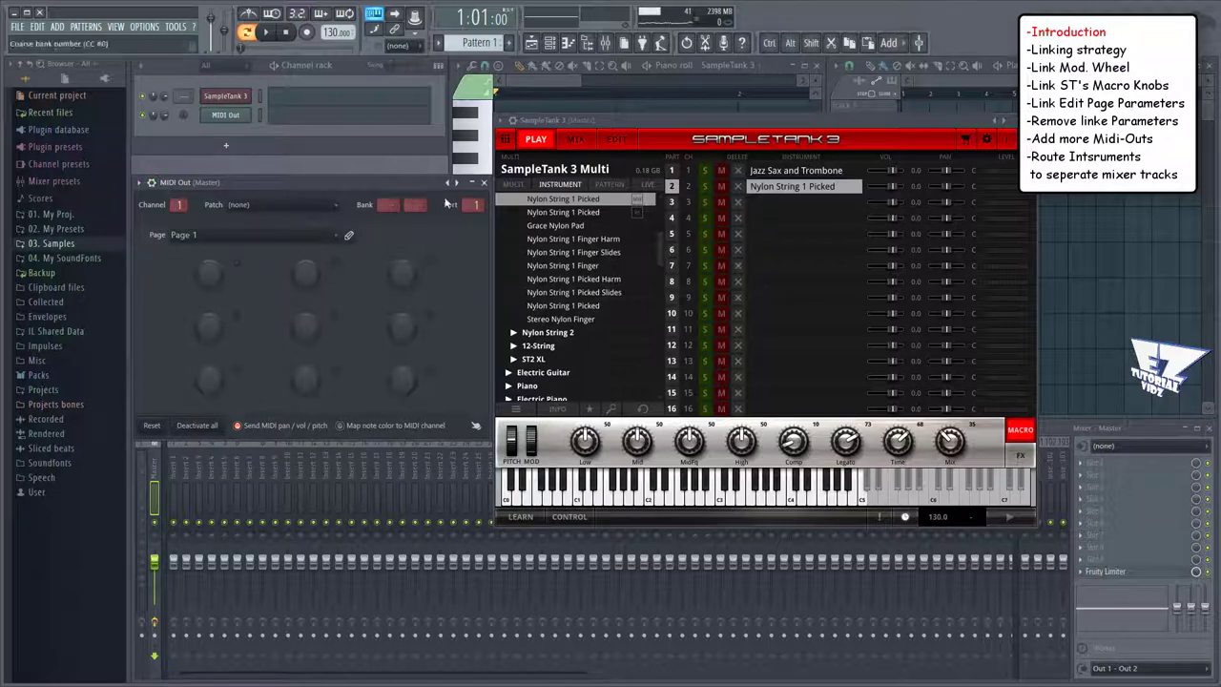
click(629, 140)
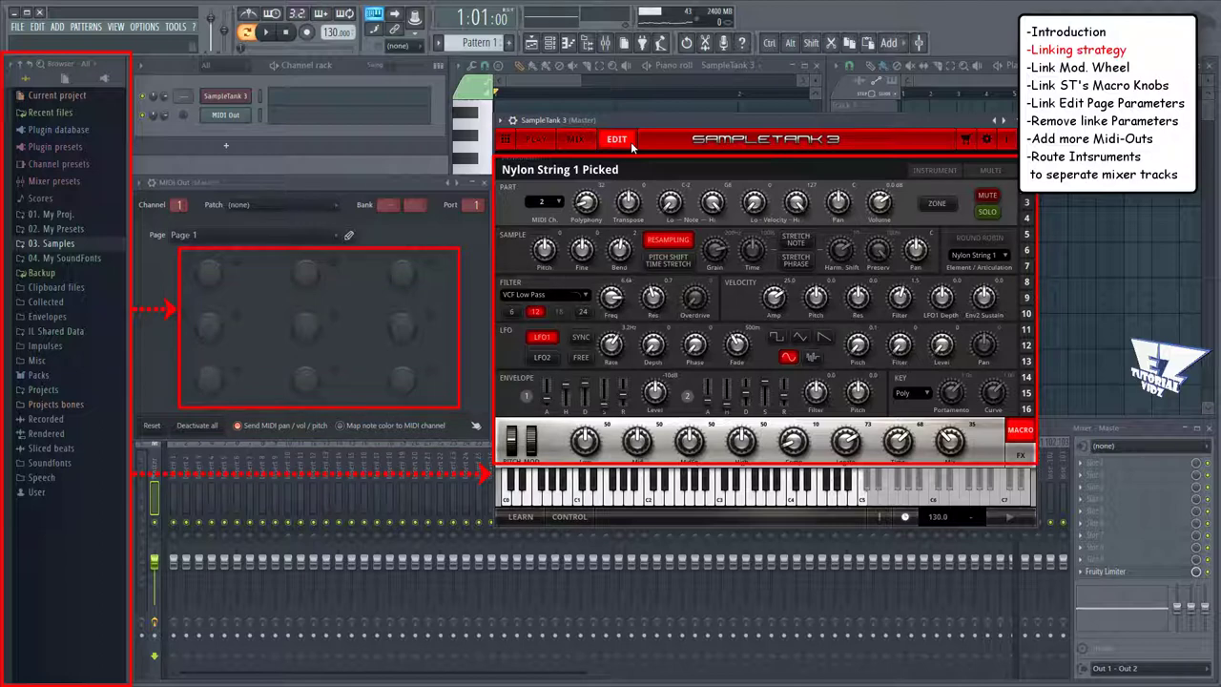
Step: Switch SampleTank back to PLAY and list its parameters in the browser, down to the MIDI CC entries
click(547, 146)
click(506, 121)
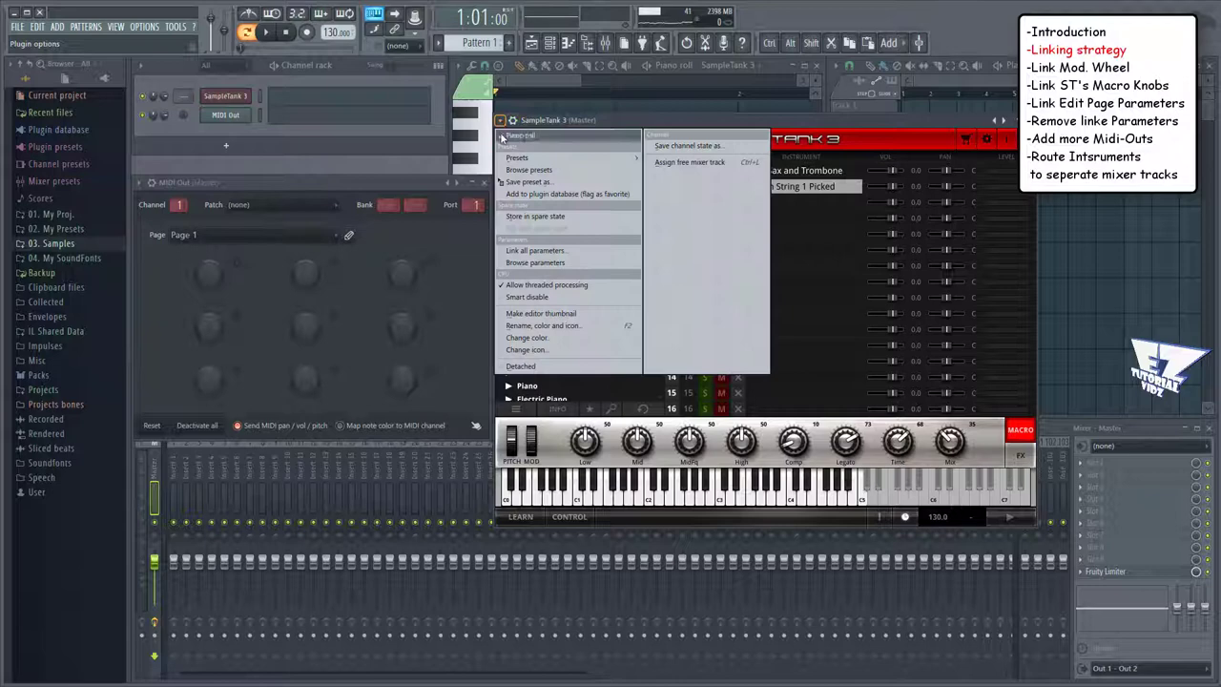
click(534, 262)
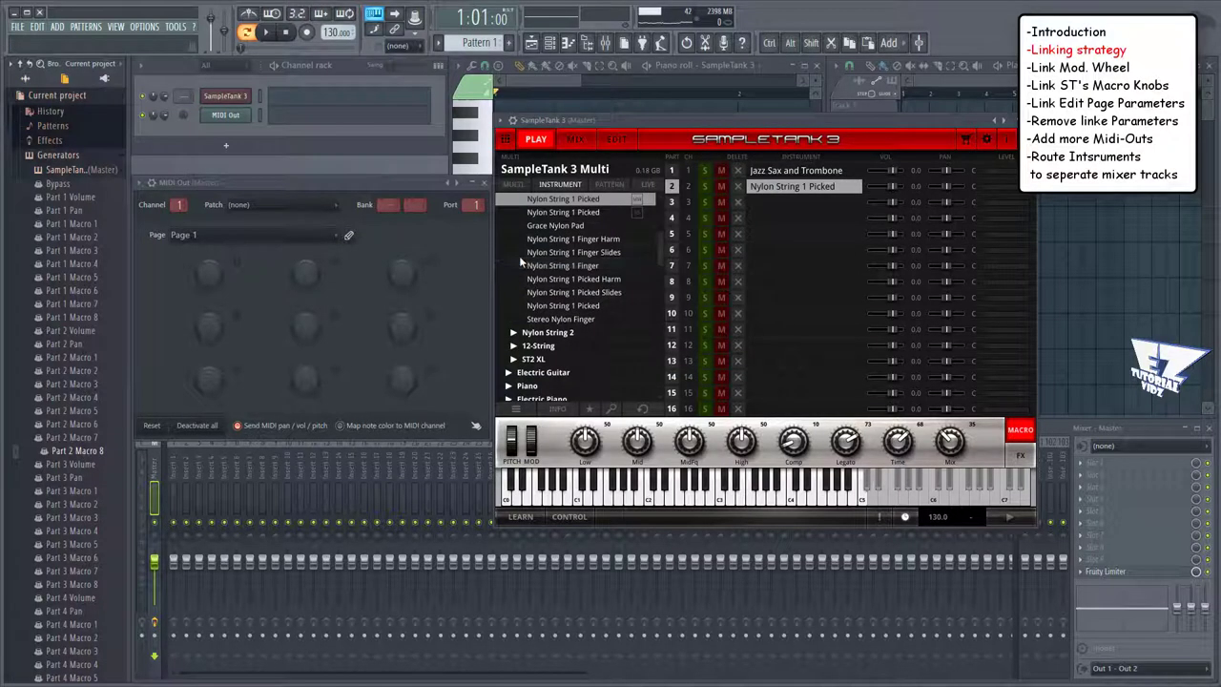
scroll(82, 353, down, 15)
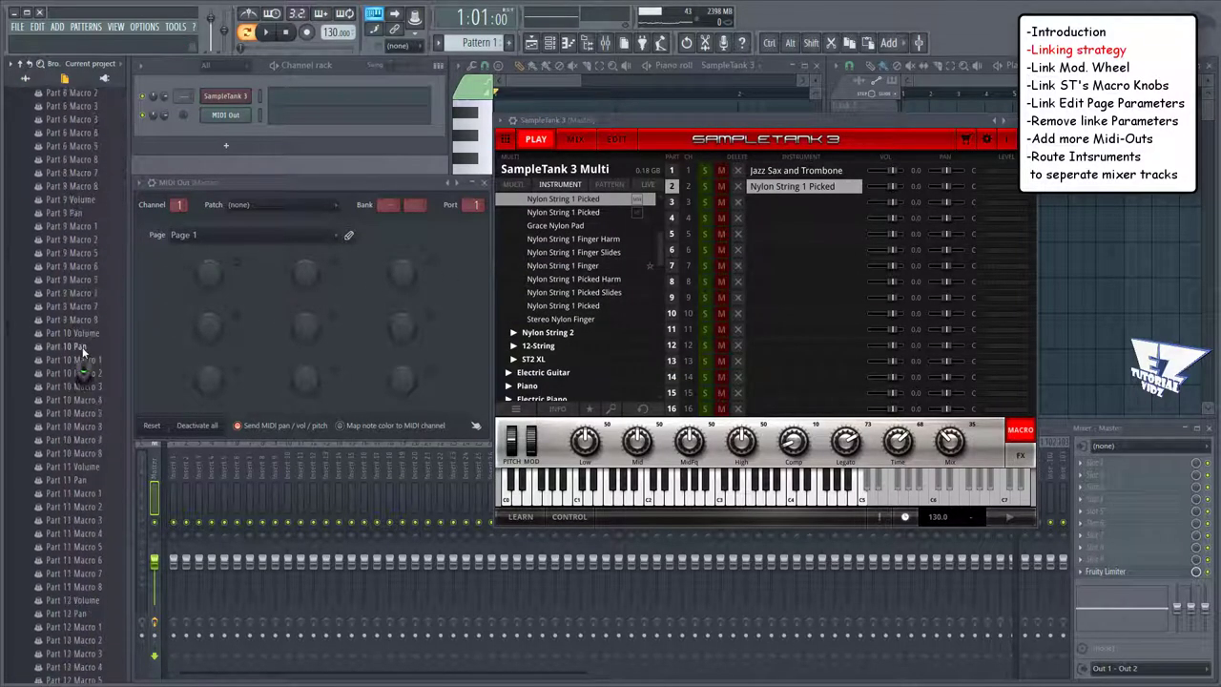
scroll(83, 353, down, 20)
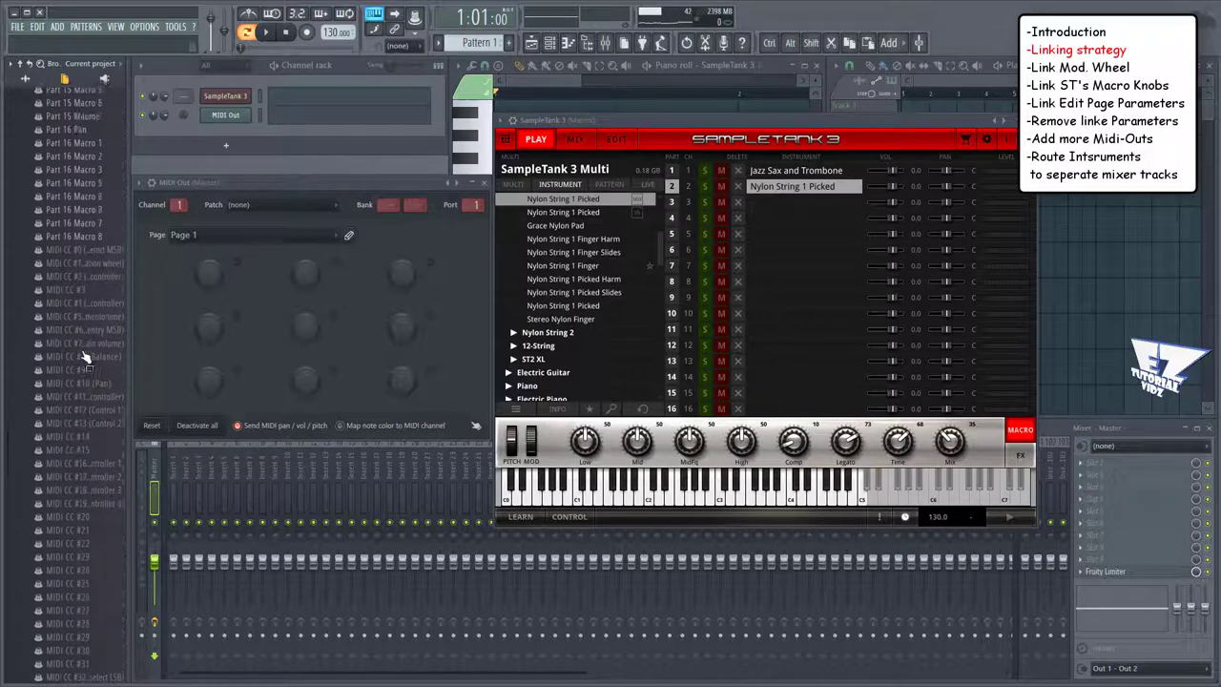
scroll(84, 357, up, 2)
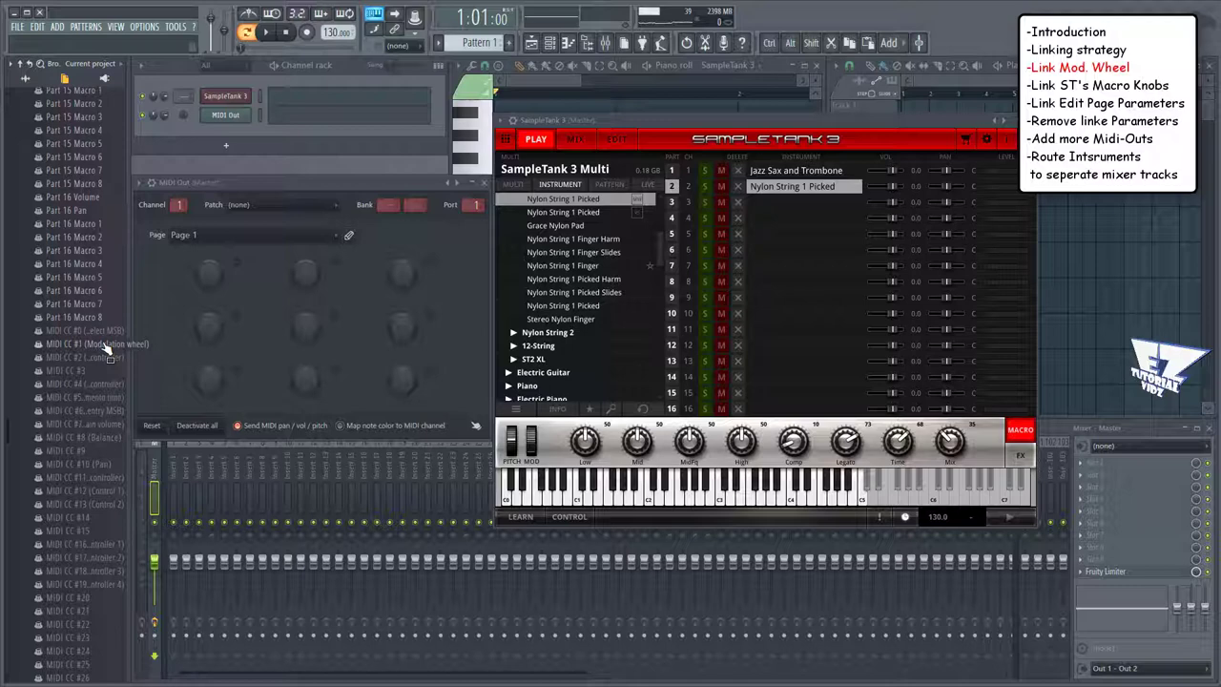
Step: Assign MIDI CC #1 to MIDI Out's first knob as controller 1, named Modulation, and create its automation clip
drag(108, 352, 209, 275)
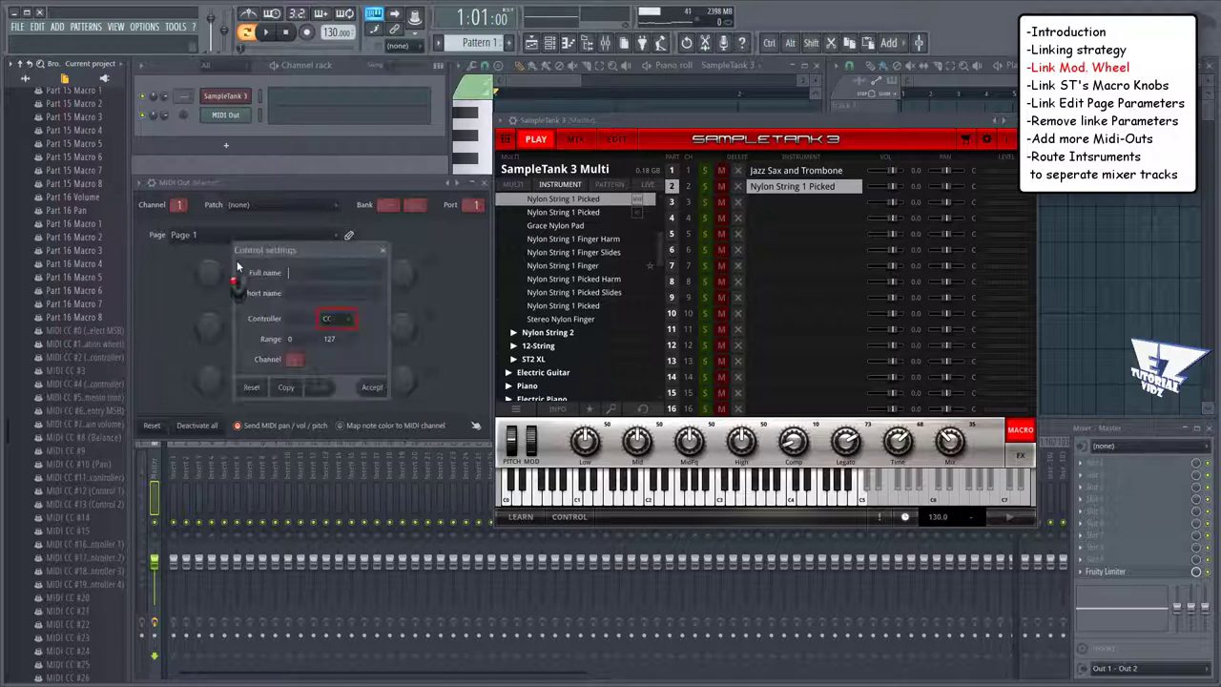
click(310, 320)
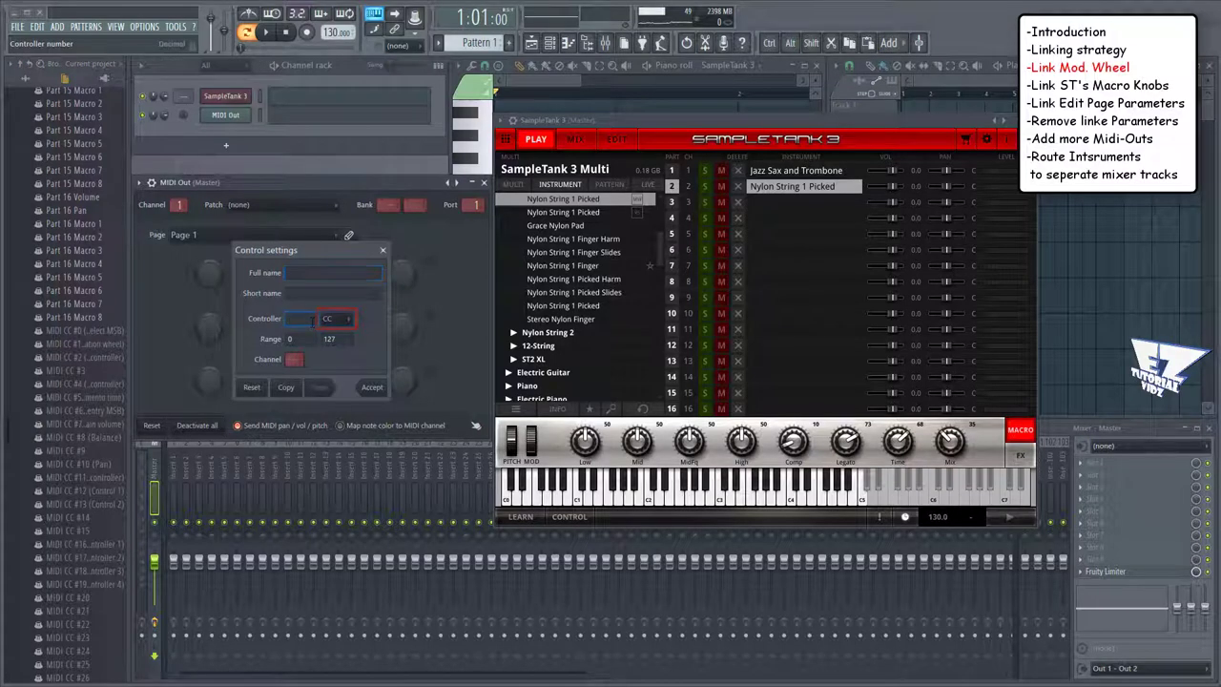
text(1)
click(307, 293)
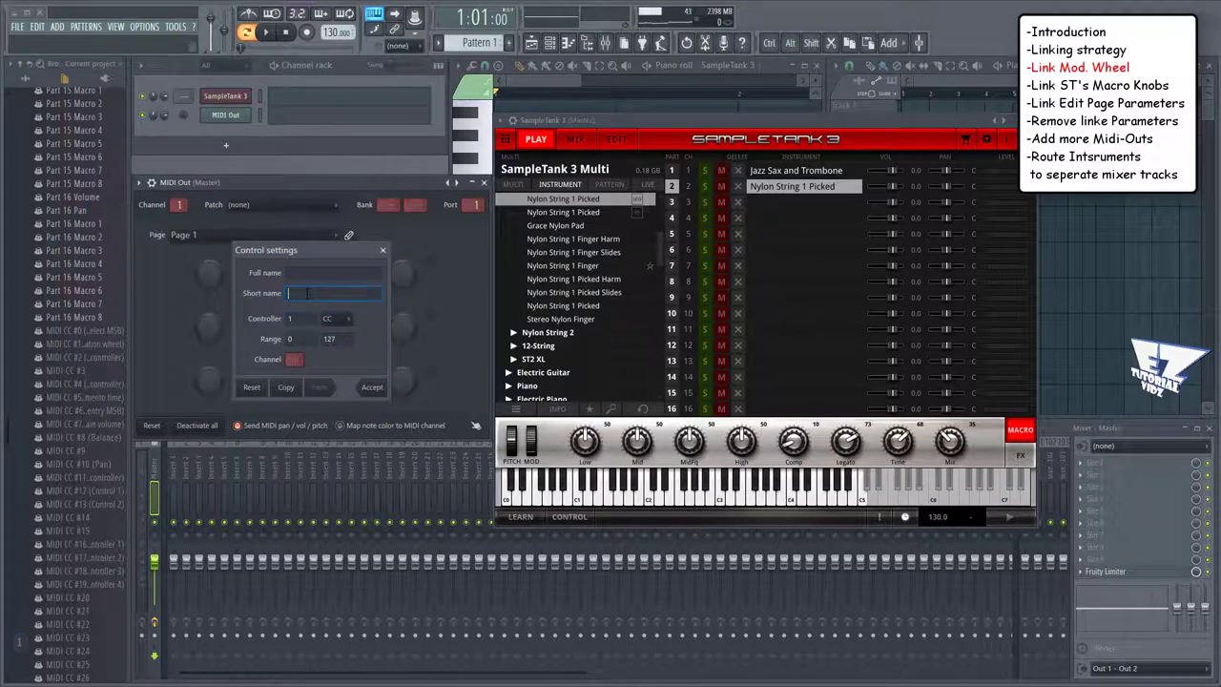
text(Modulation)
key(Return)
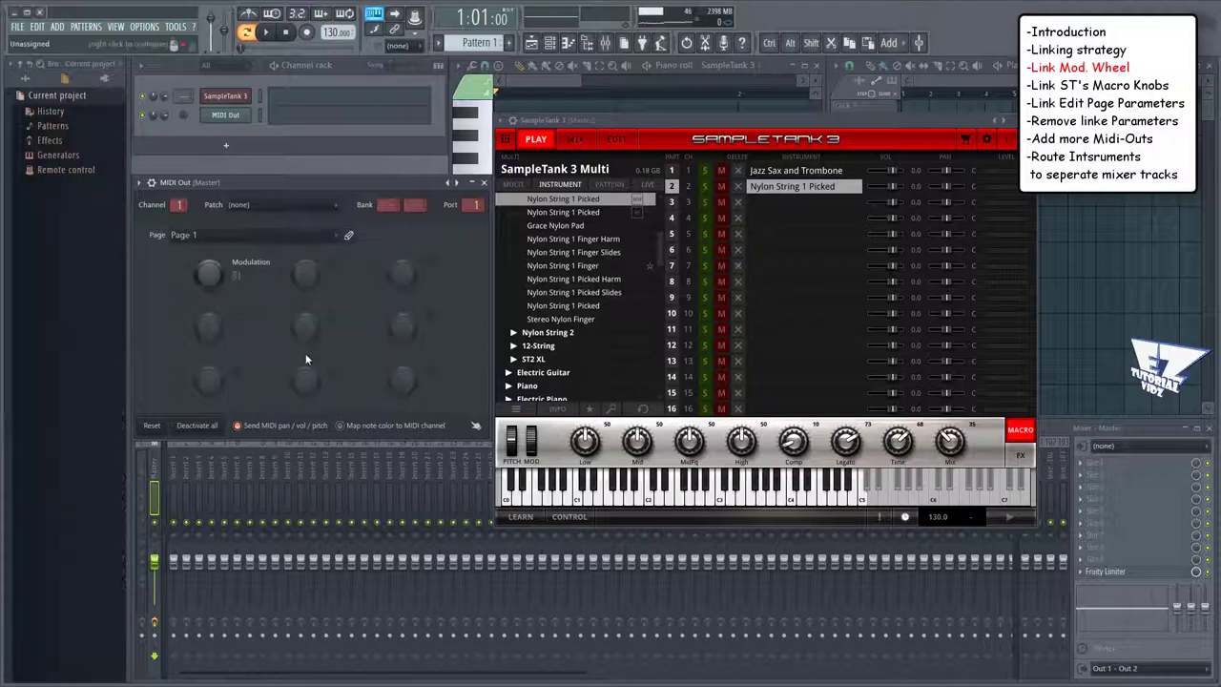
right_click(213, 277)
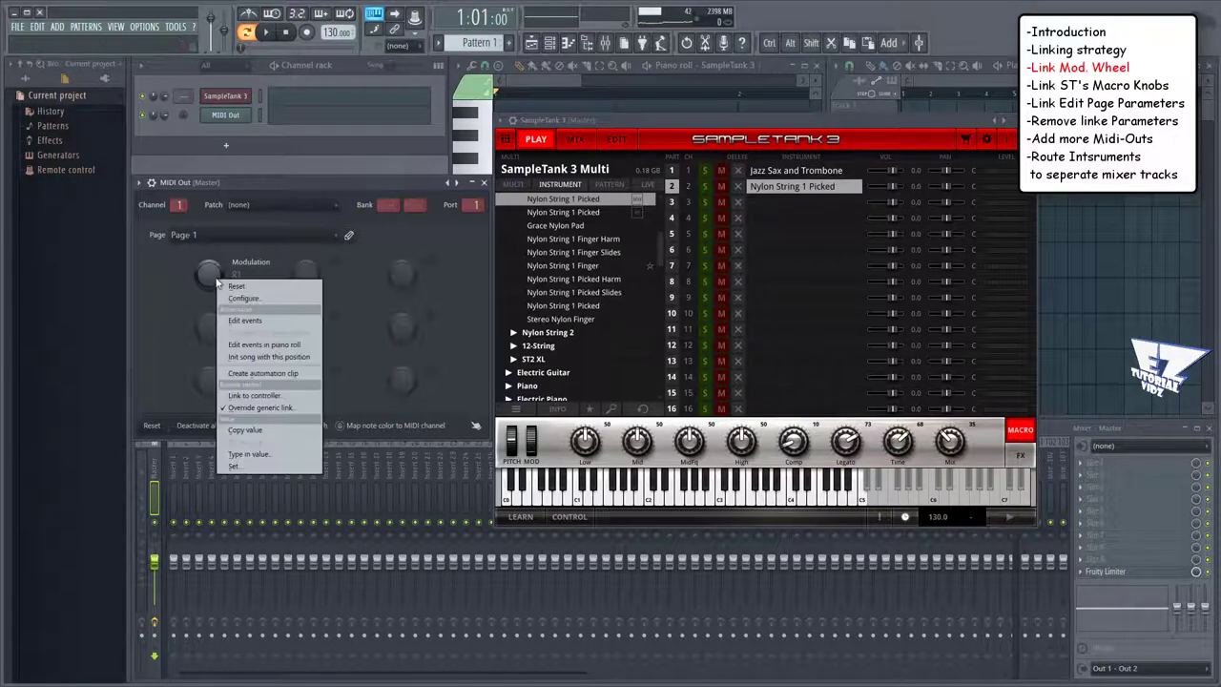
click(266, 373)
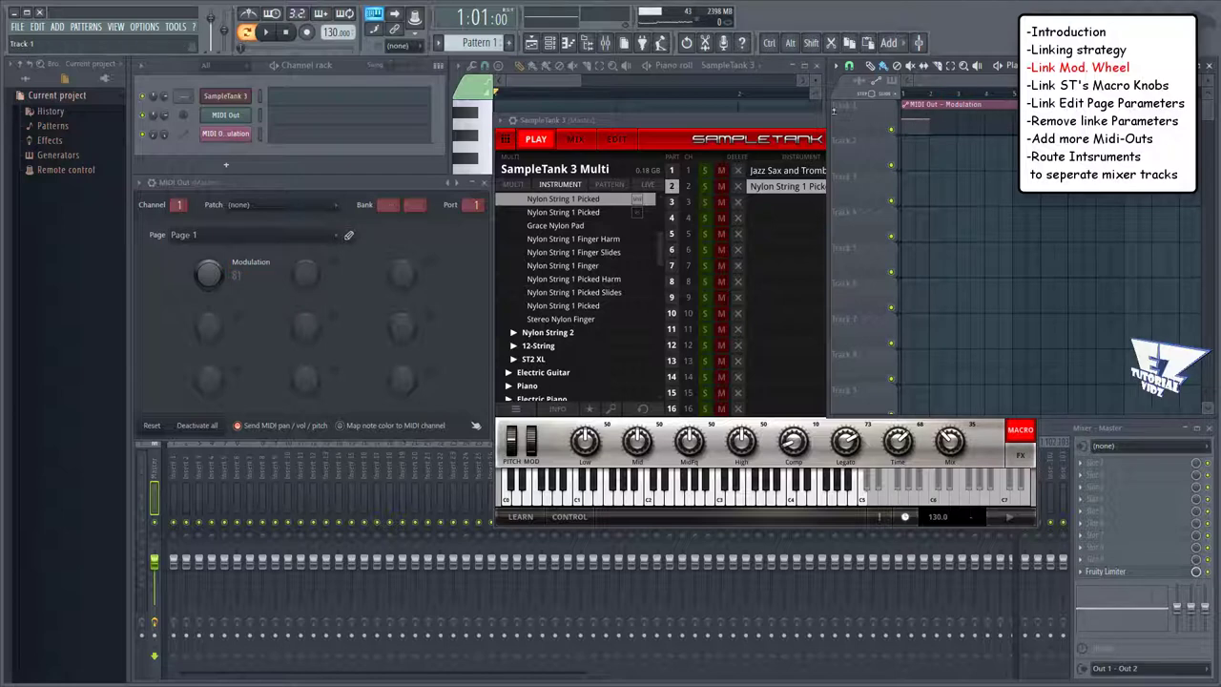
Step: Delete the Modulation automation clip channel from the Channel rack
click(798, 121)
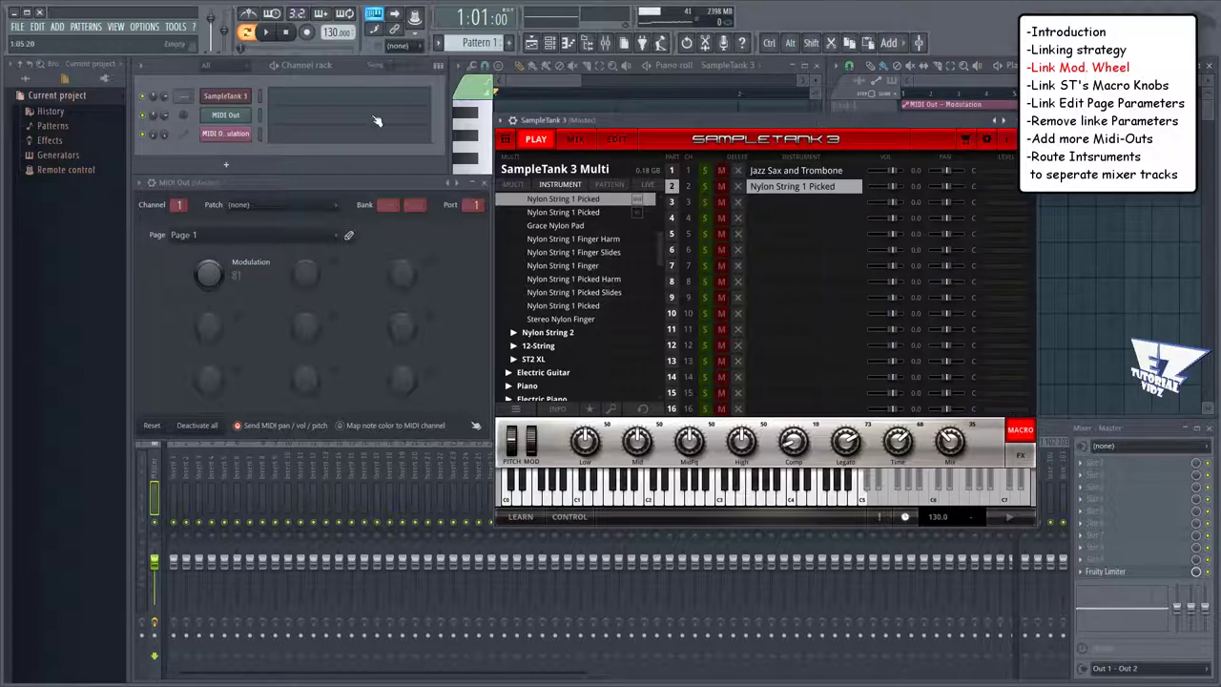
right_click(225, 133)
click(162, 224)
key(Return)
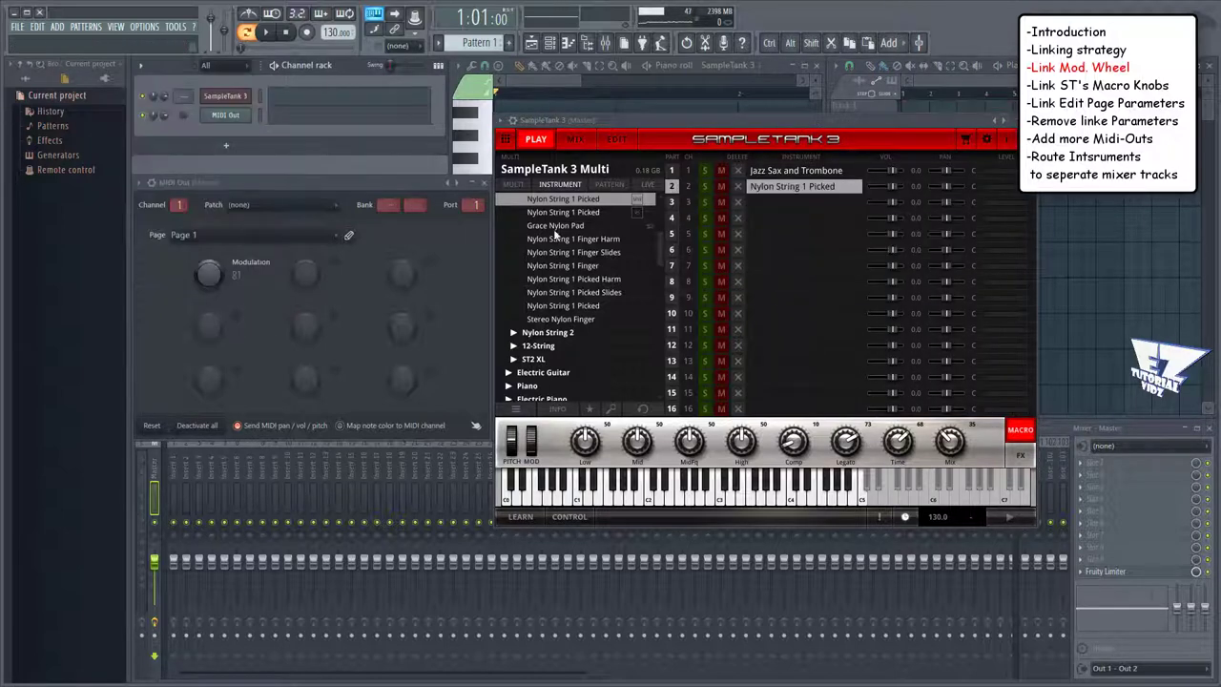
Step: Confirm in the control settings that the Modulation knob still sends CC 1, leaving them unchanged
click(203, 277)
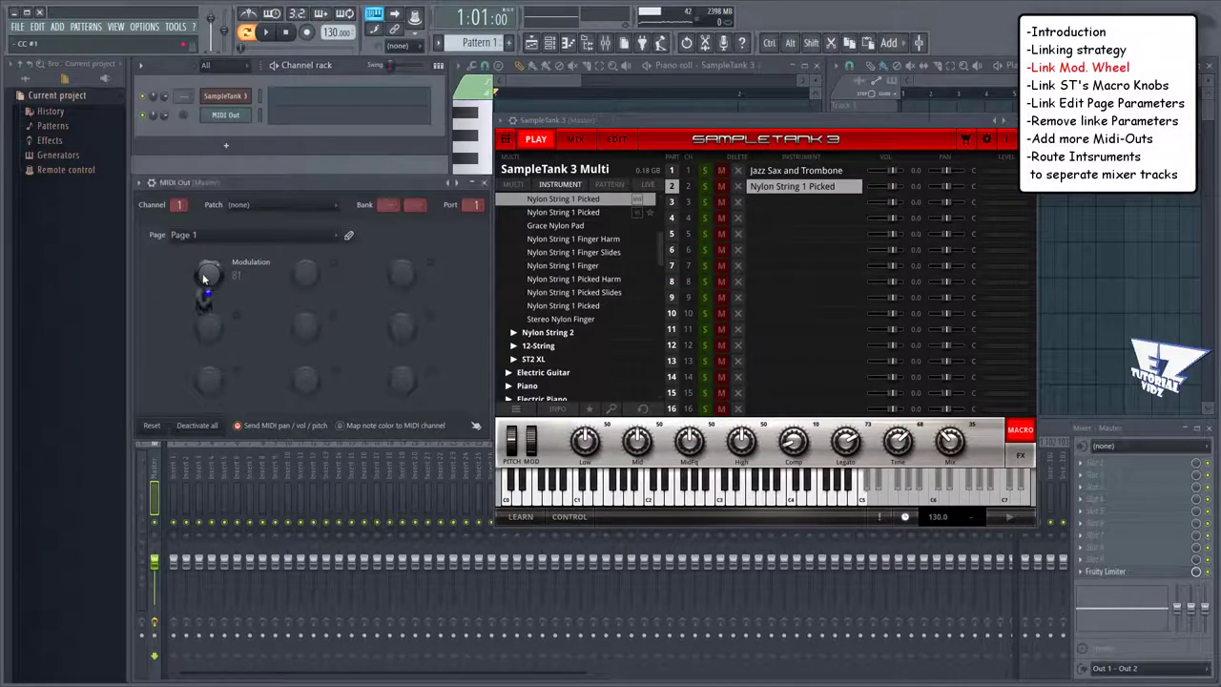
right_click(203, 276)
click(220, 292)
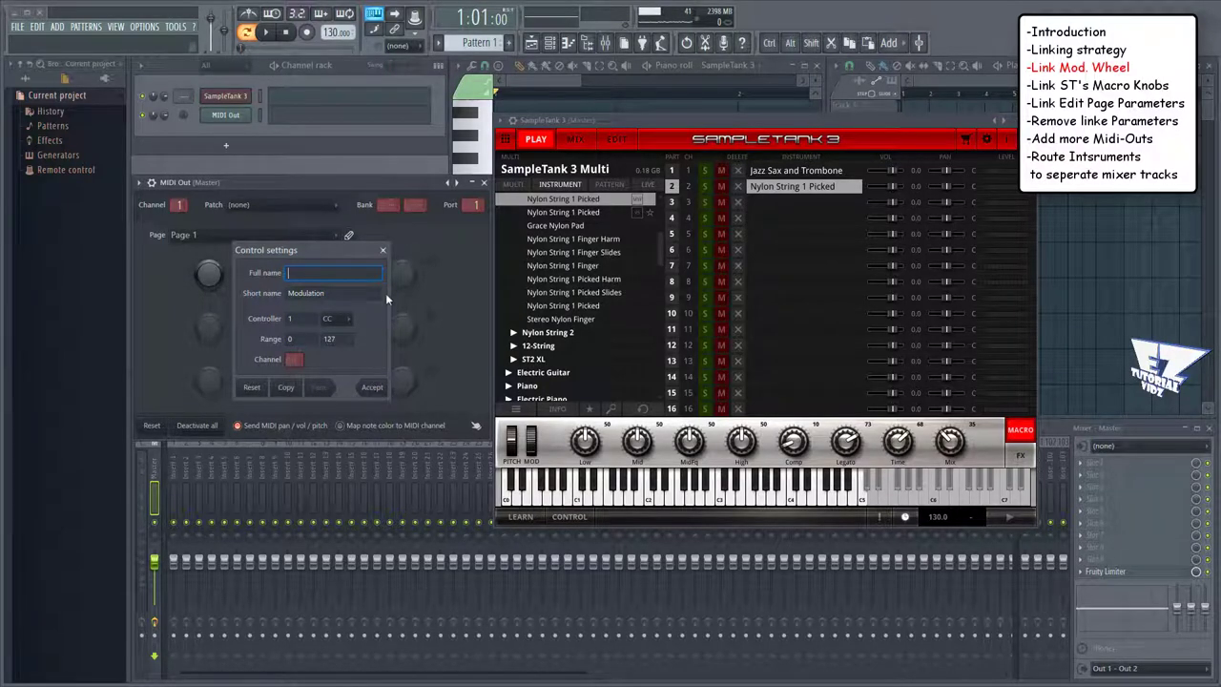
click(383, 249)
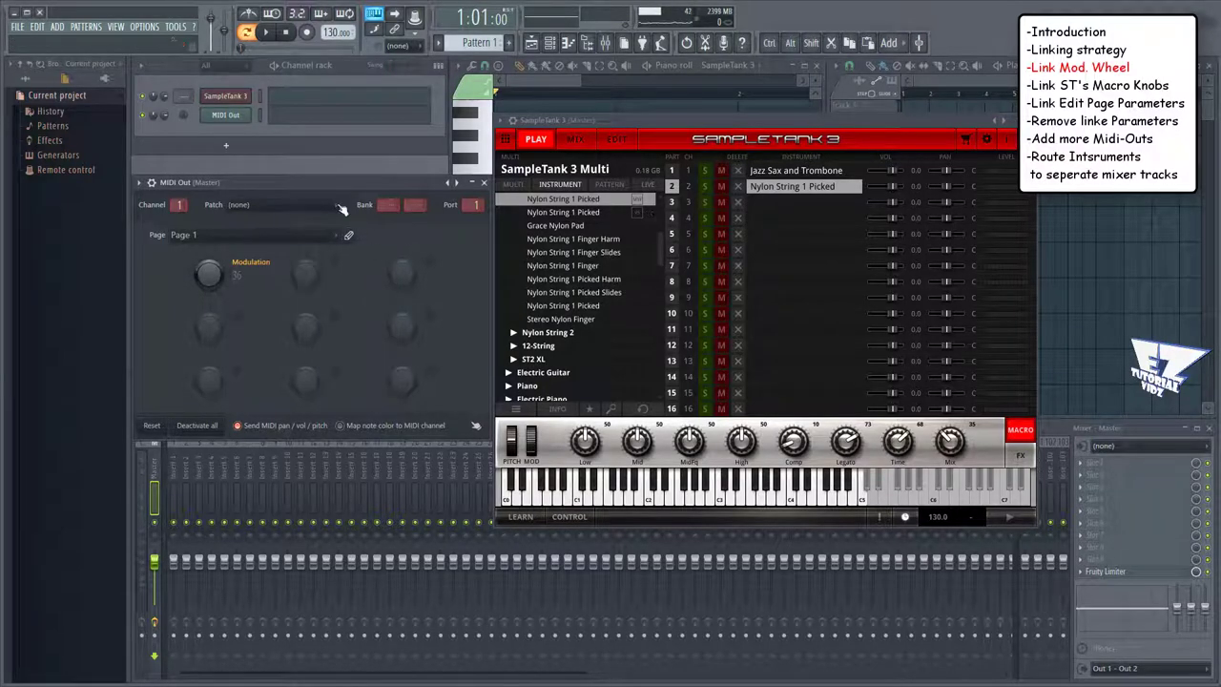
click(260, 114)
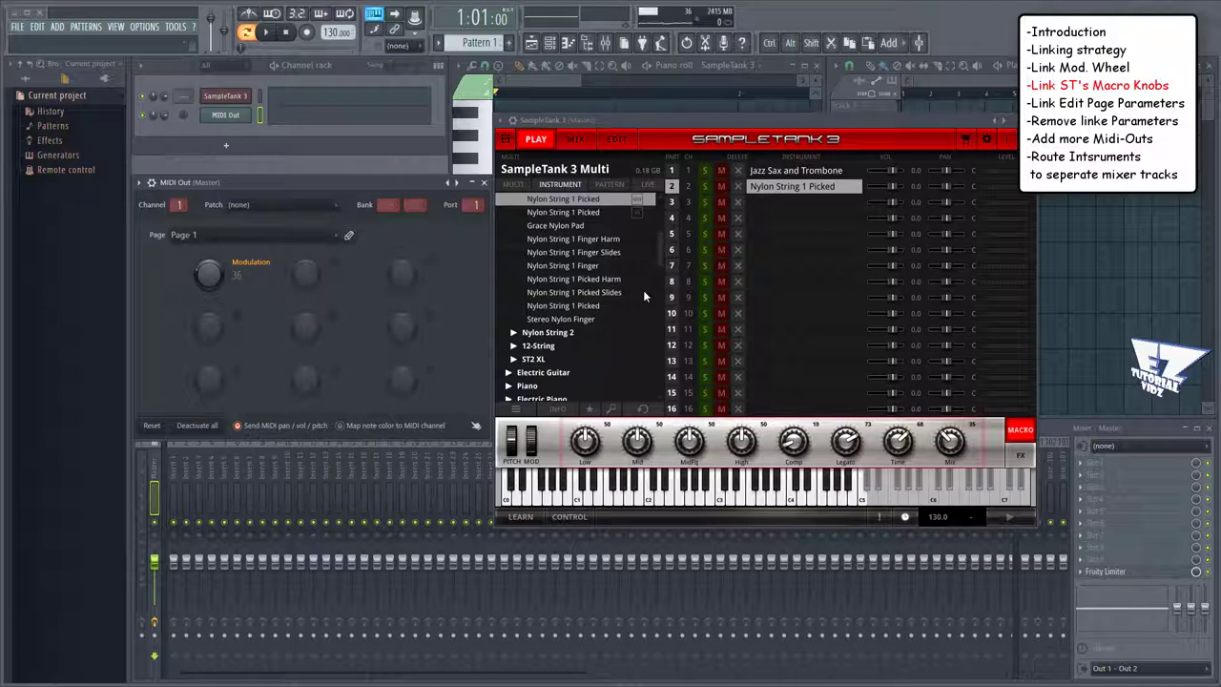
Step: Check the Jazz Sax and Trombone macro CCs, then set MIDI Out's second knob to controller 16
click(778, 170)
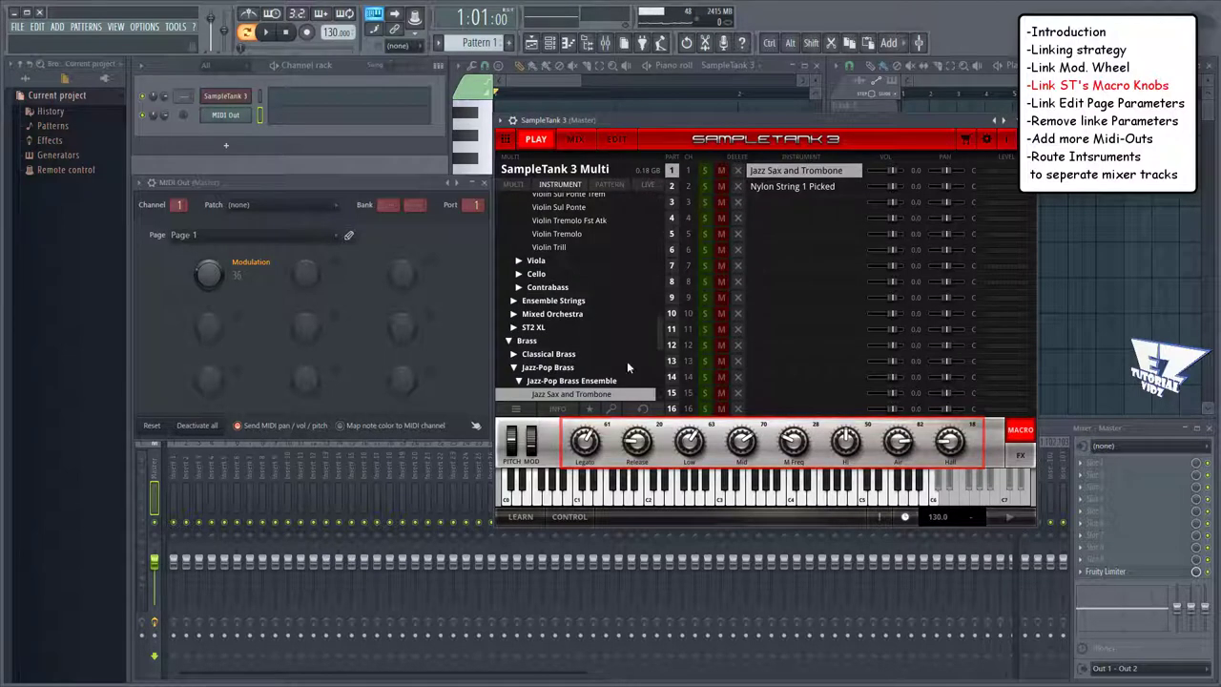
click(569, 516)
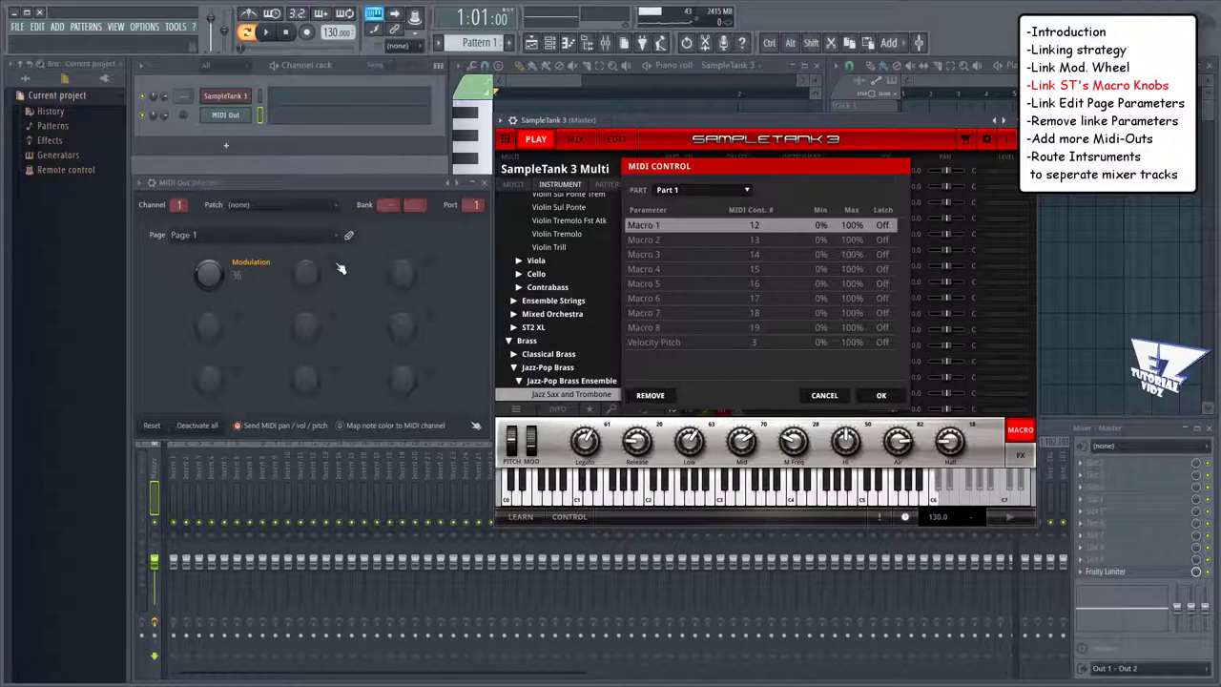
click(305, 274)
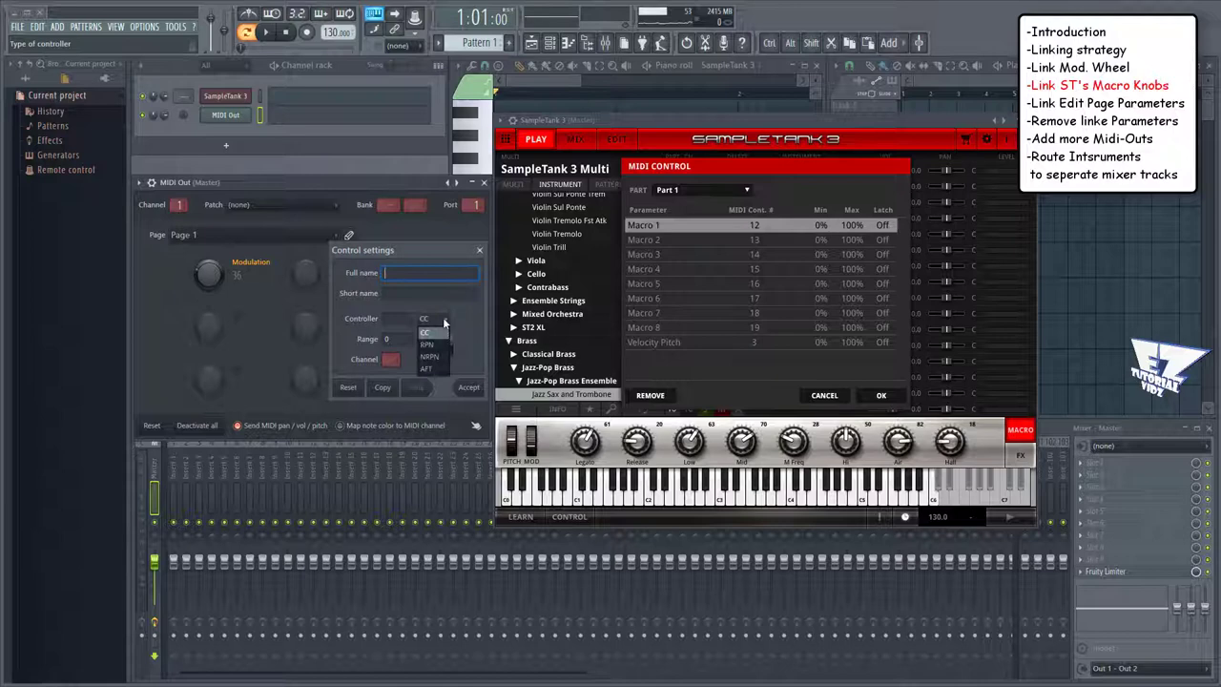
click(399, 321)
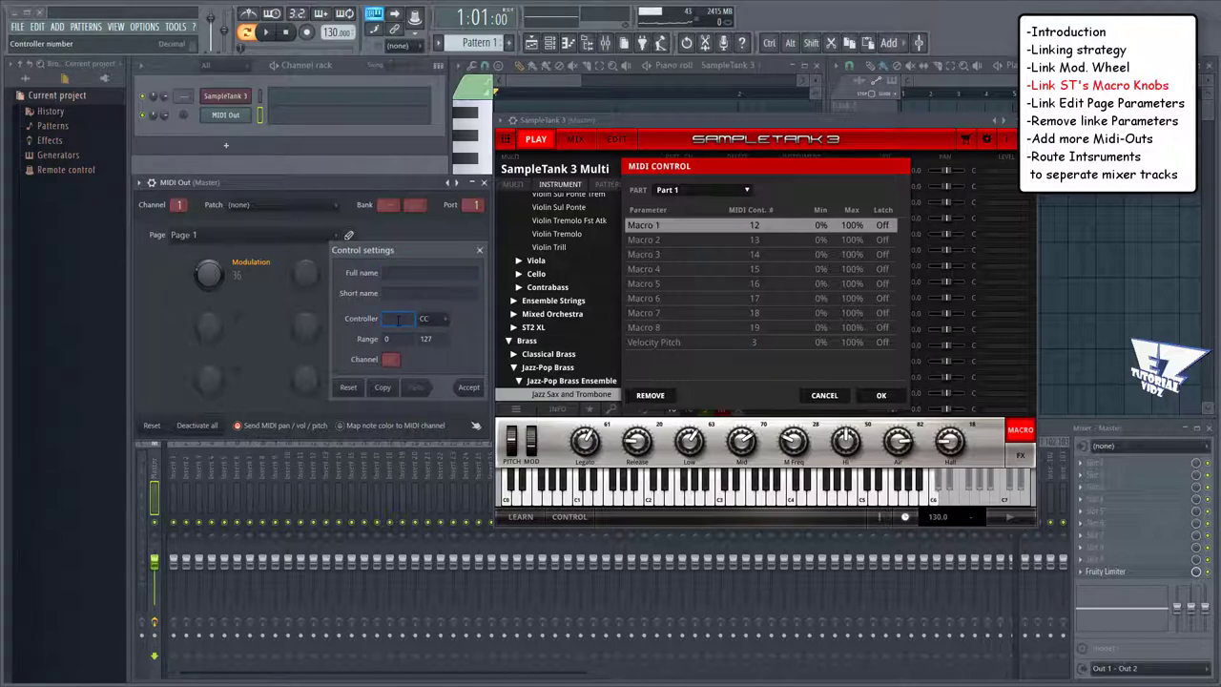
text(16)
click(468, 386)
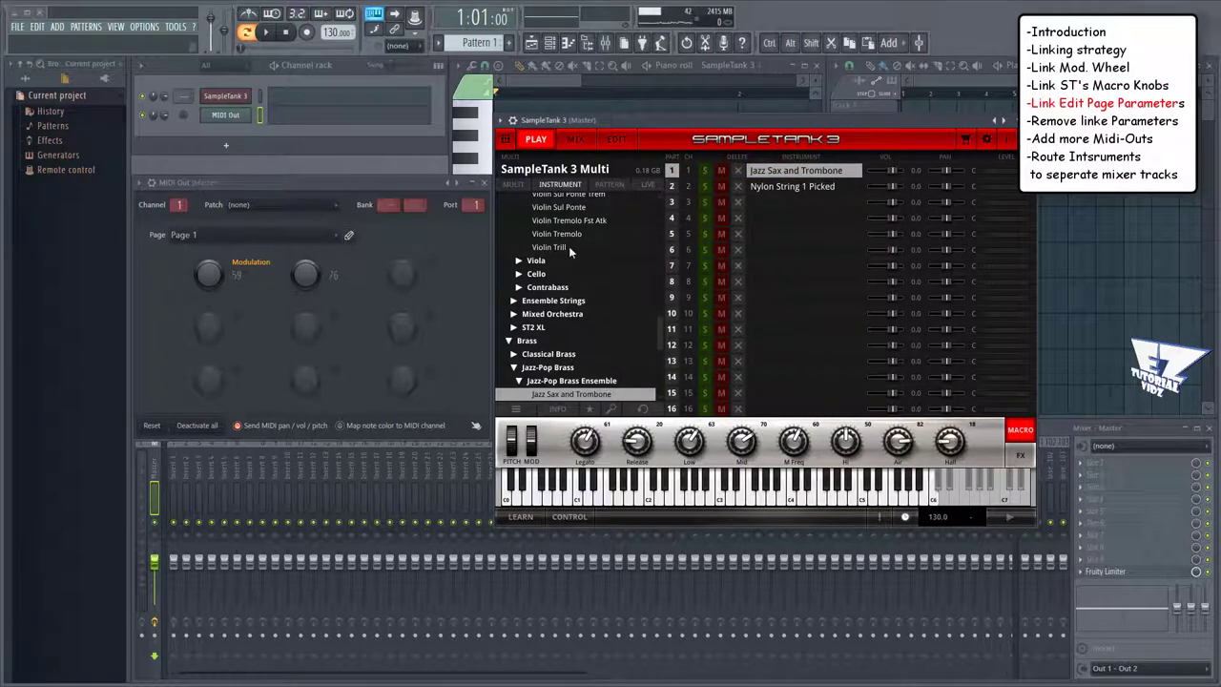
Step: Arm SampleTank's MIDI Learn on the Jazz Sax and Trombone velocity Pitch parameter
click(620, 140)
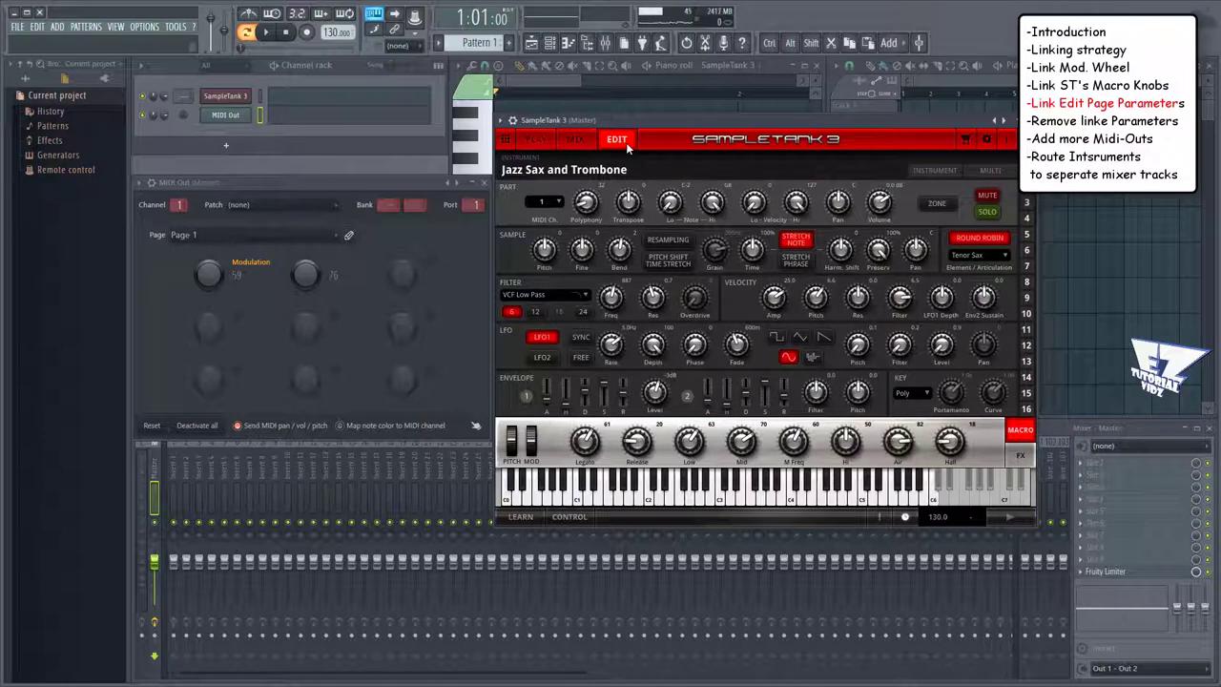
click(519, 517)
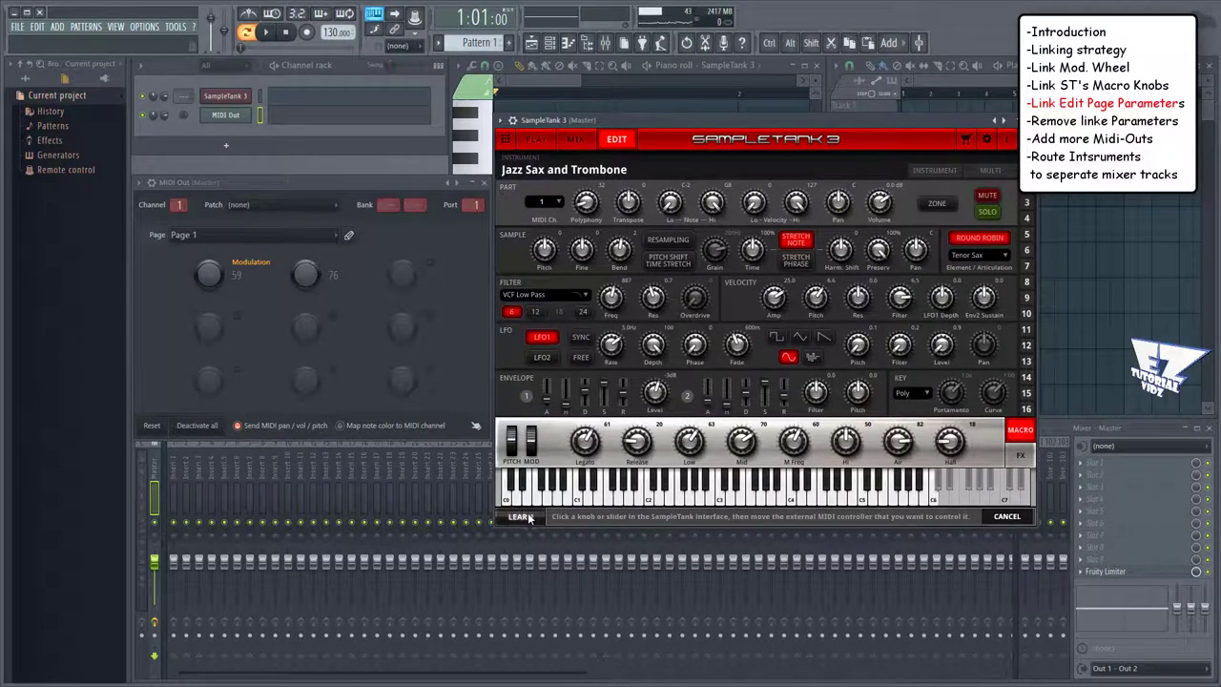
click(816, 299)
Step: Browse SampleTank's parameters and nudge MIDI CC #3 so Pitch learns CC 3
click(502, 121)
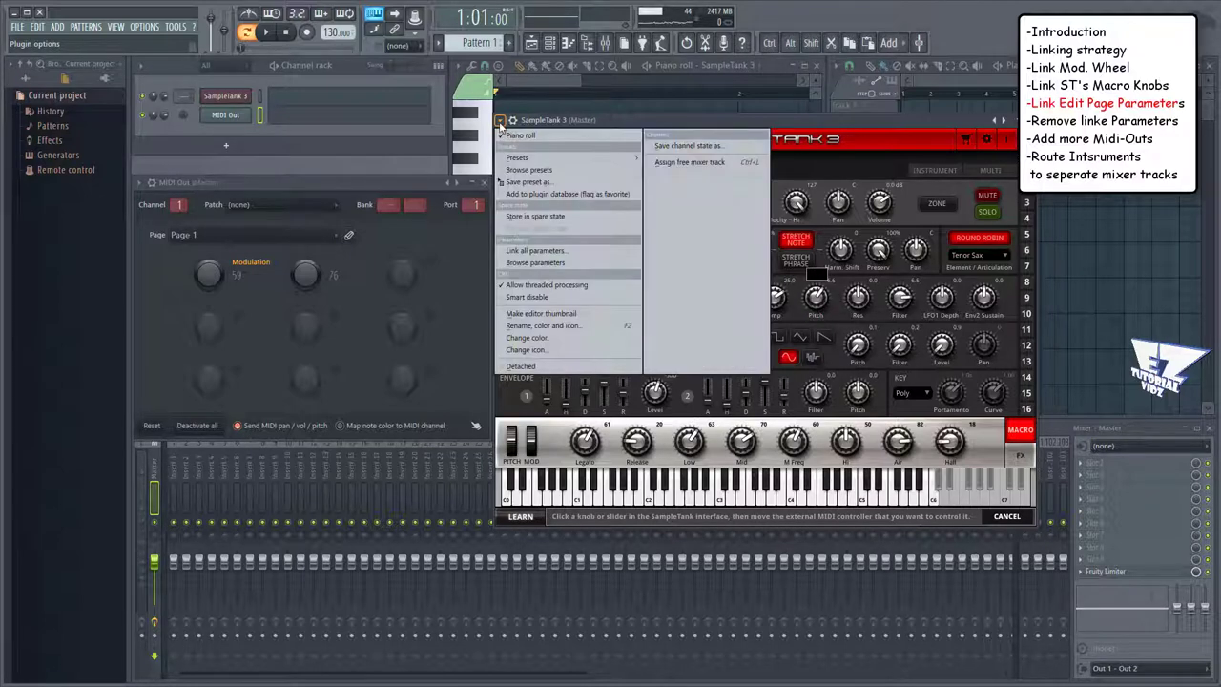
click(549, 267)
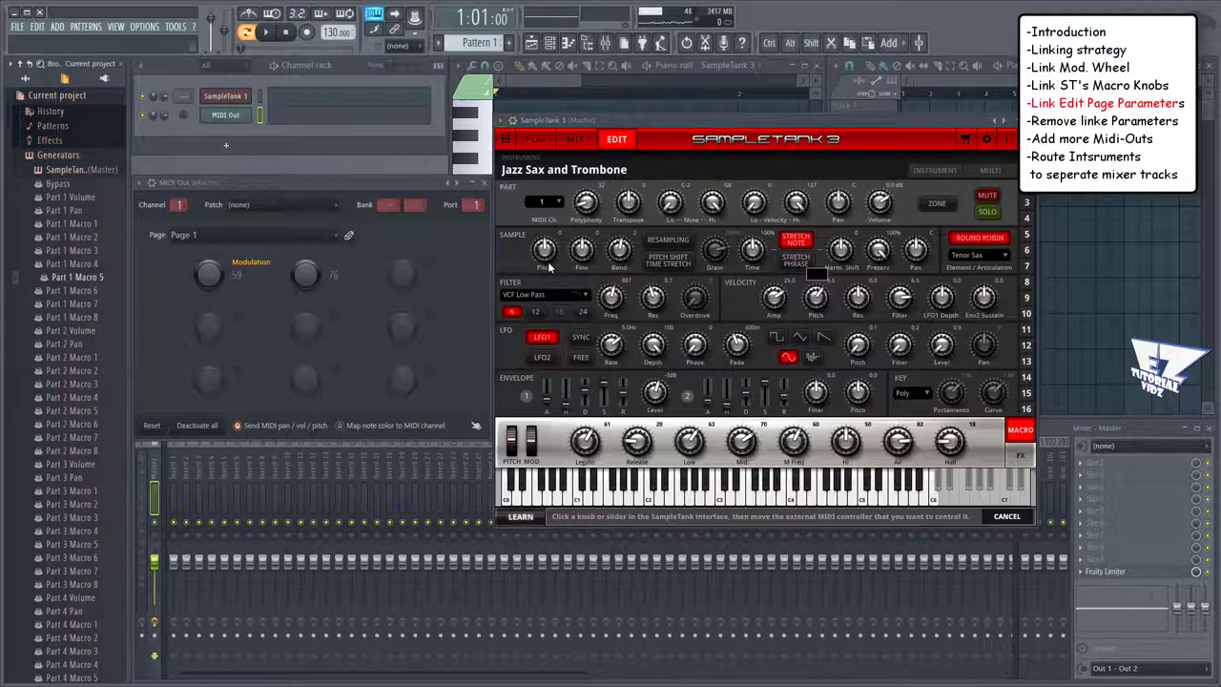
scroll(90, 321, down, 2)
scroll(91, 322, down, 20)
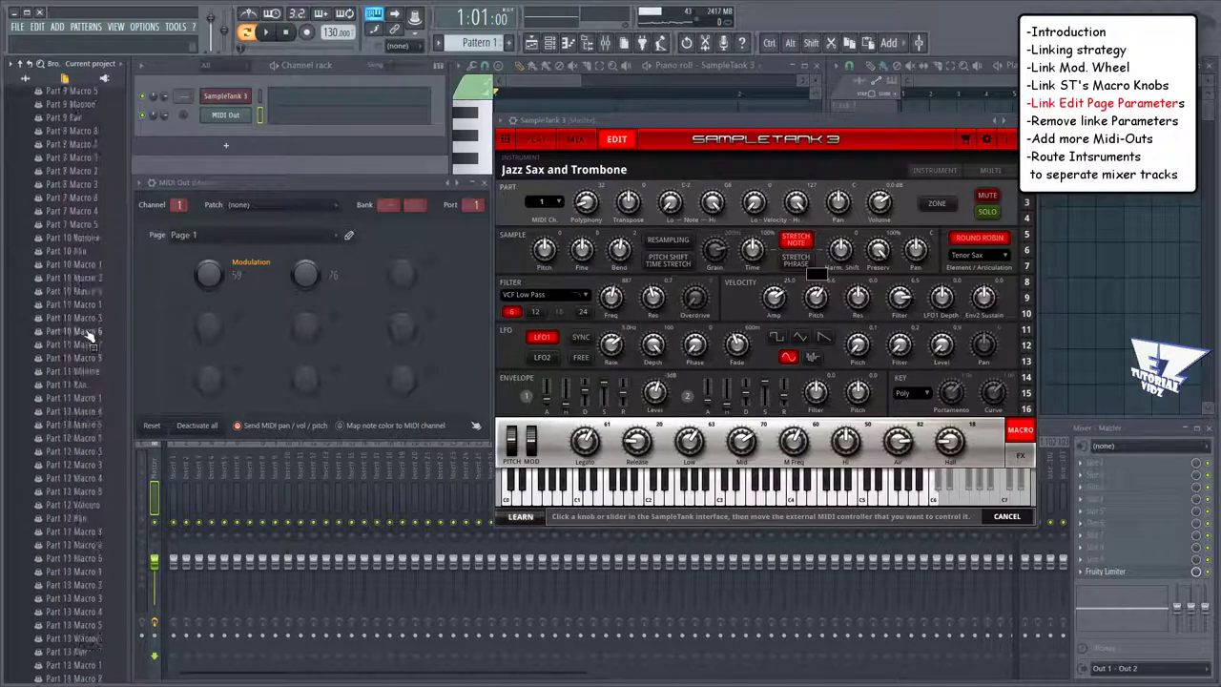
scroll(84, 327, down, 3)
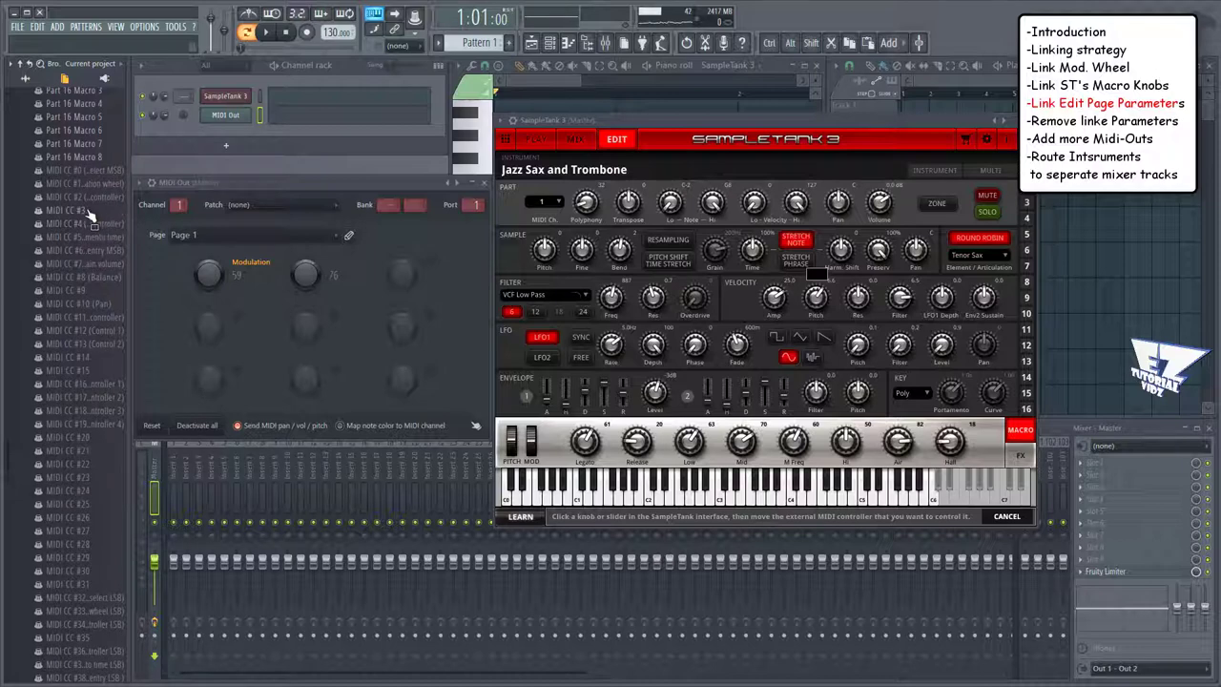
mouse_move(84, 211)
mouse_down()
mouse_move(88, 229)
mouse_move(119, 196)
mouse_move(131, 239)
mouse_move(89, 207)
mouse_up()
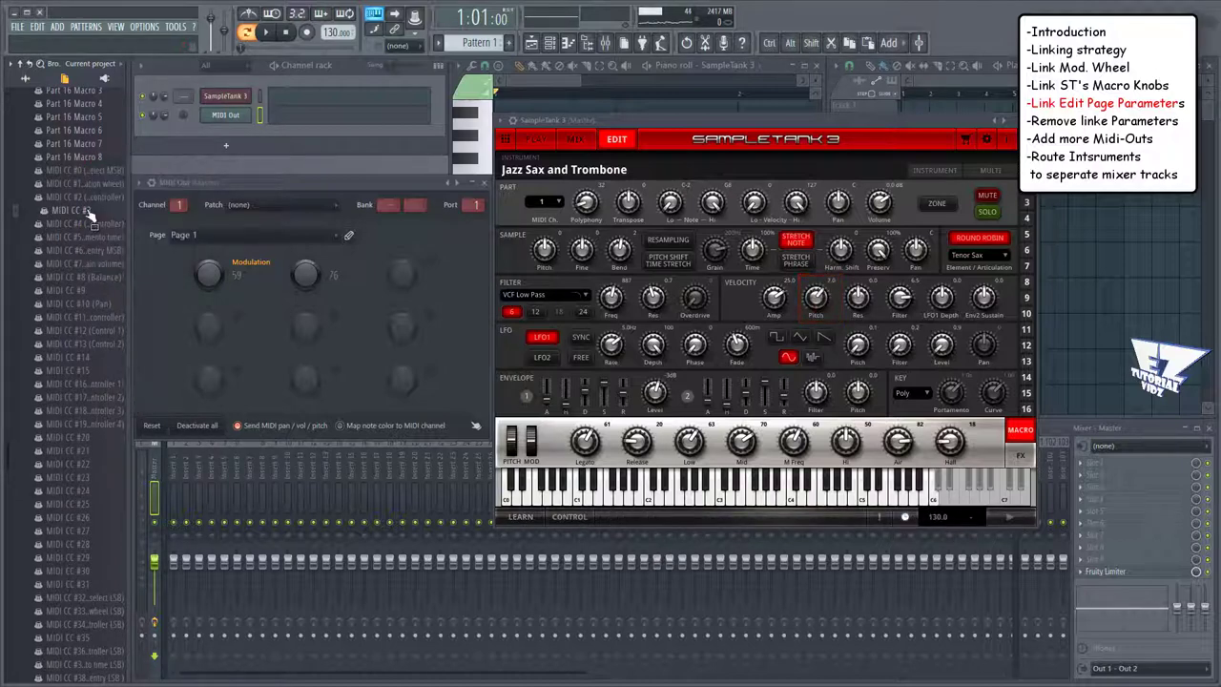
Step: Set the third MIDI Out knob's controller number to 3
click(430, 263)
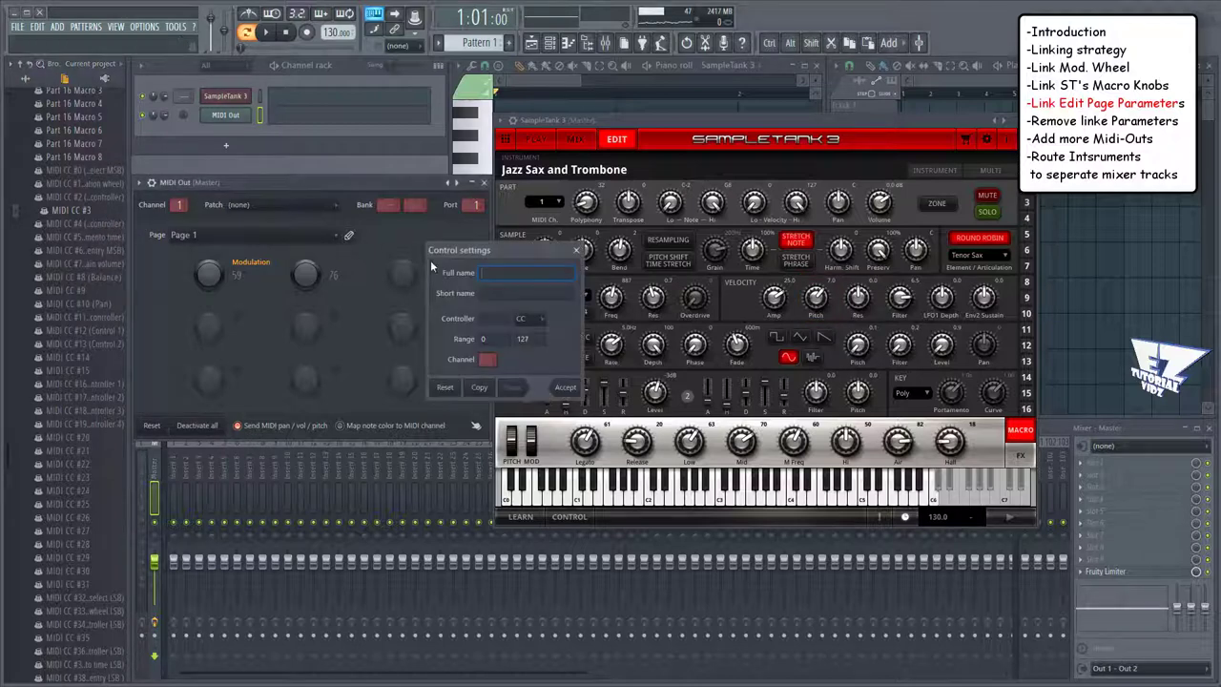
click(494, 319)
text(3)
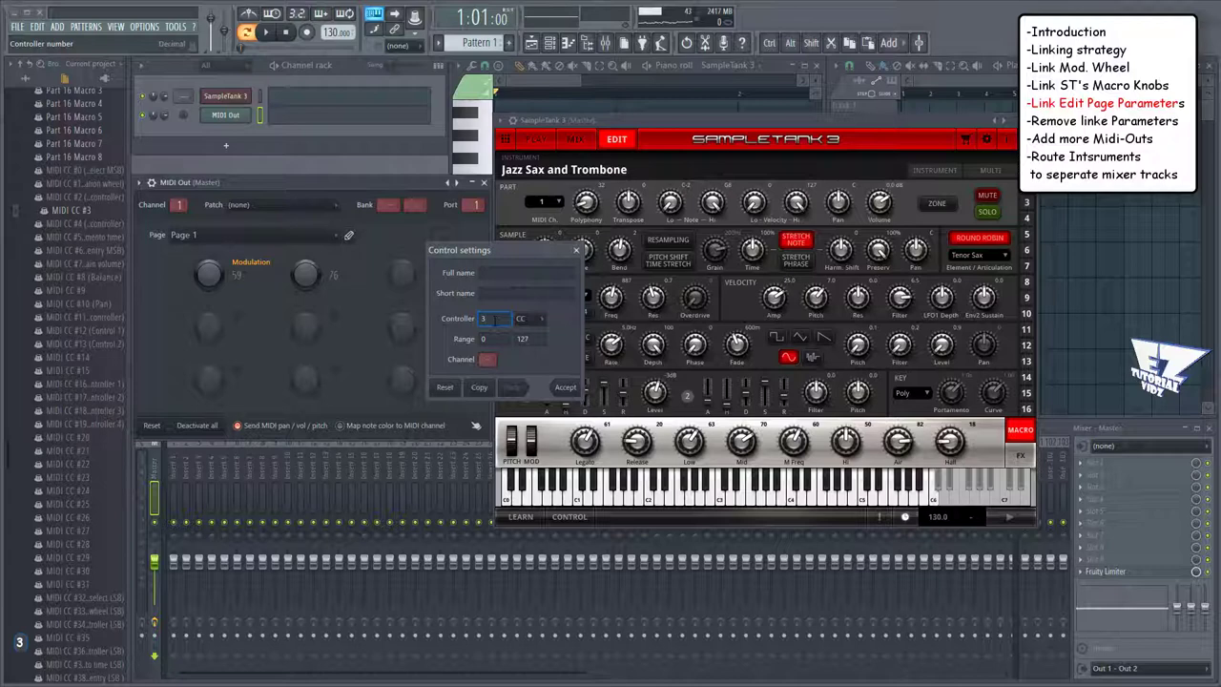
click(565, 387)
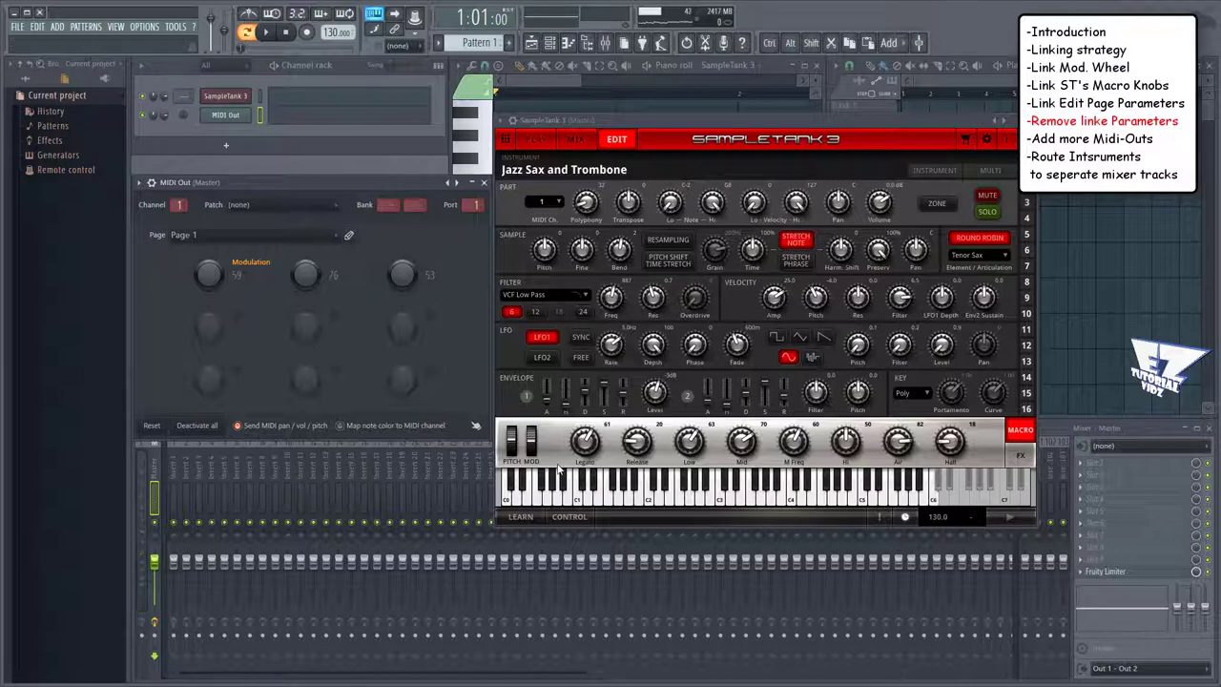
click(569, 517)
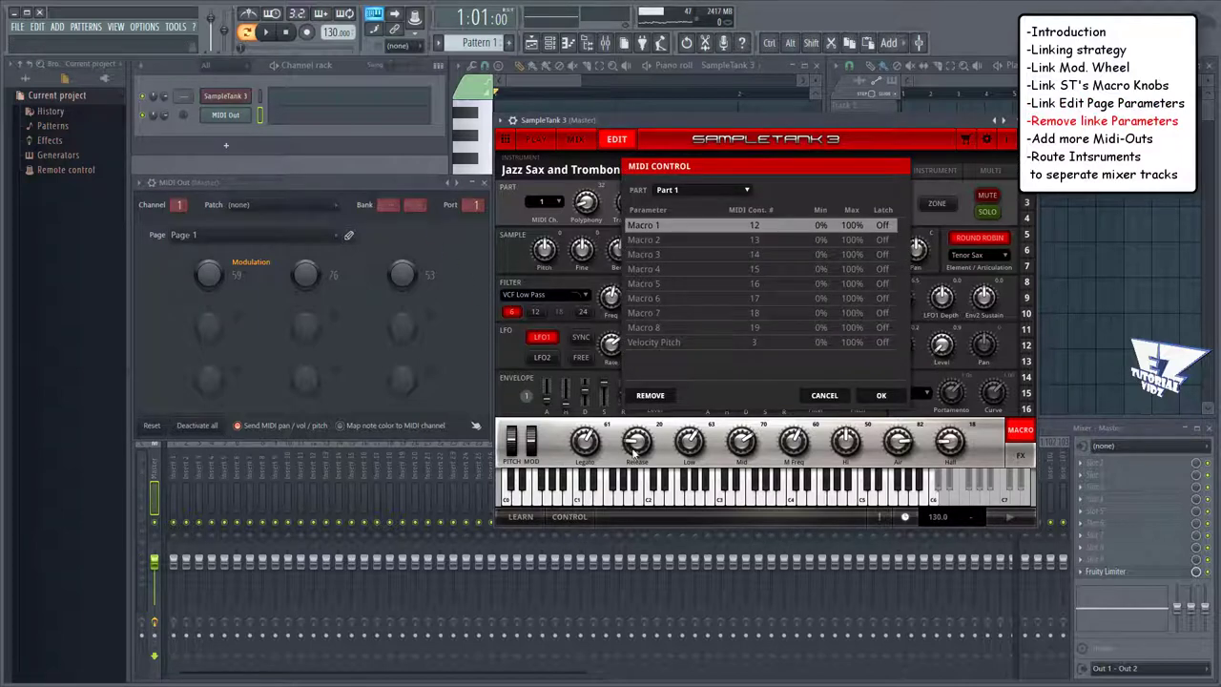
click(673, 343)
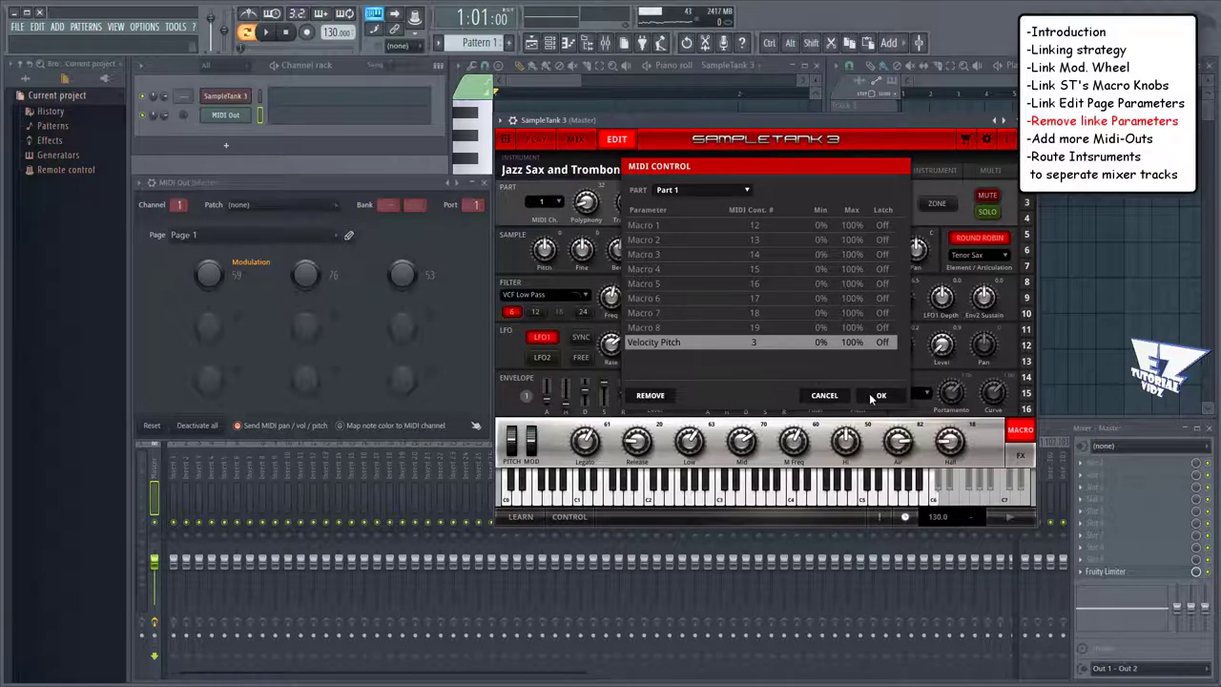
click(825, 396)
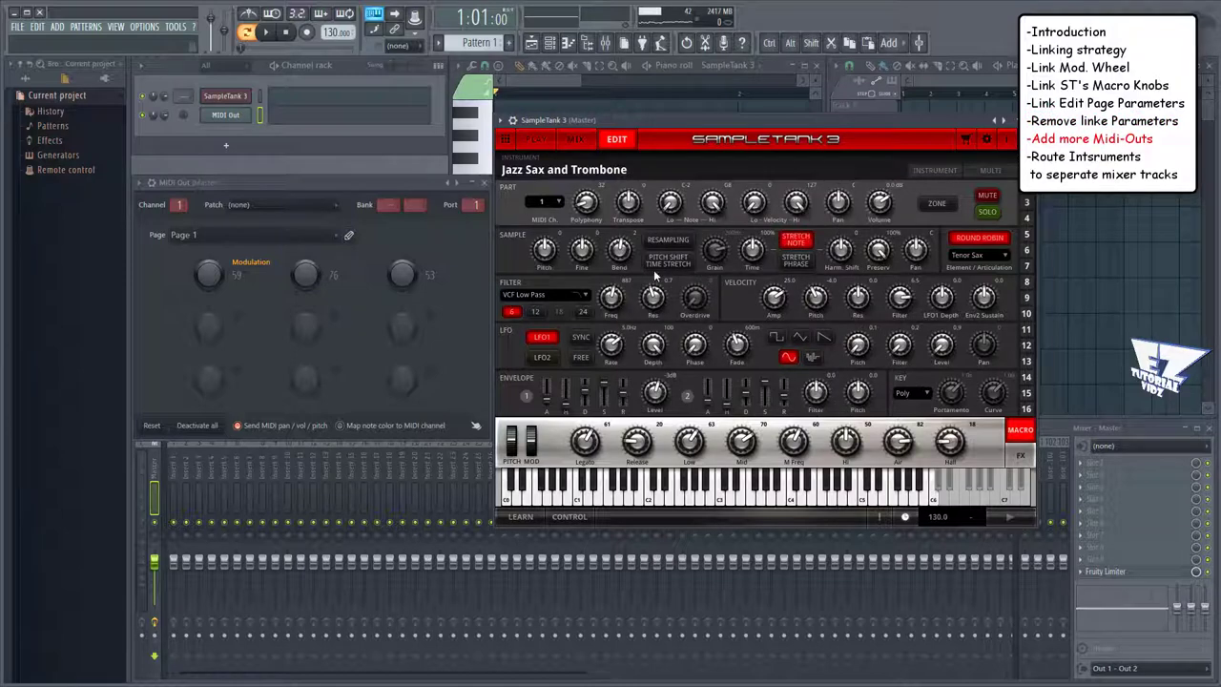
Step: Clone MIDI Out into MIDI Out #2 on channel 2 and check SampleTank's MIDI port settings
click(536, 139)
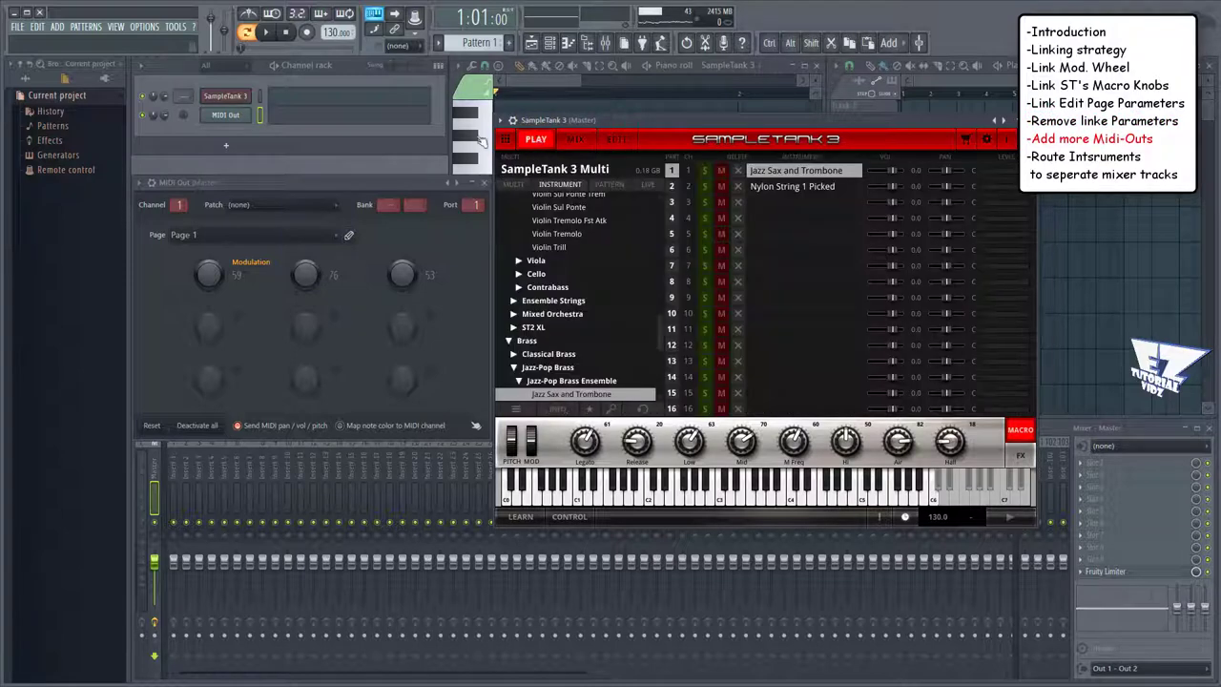
right_click(244, 119)
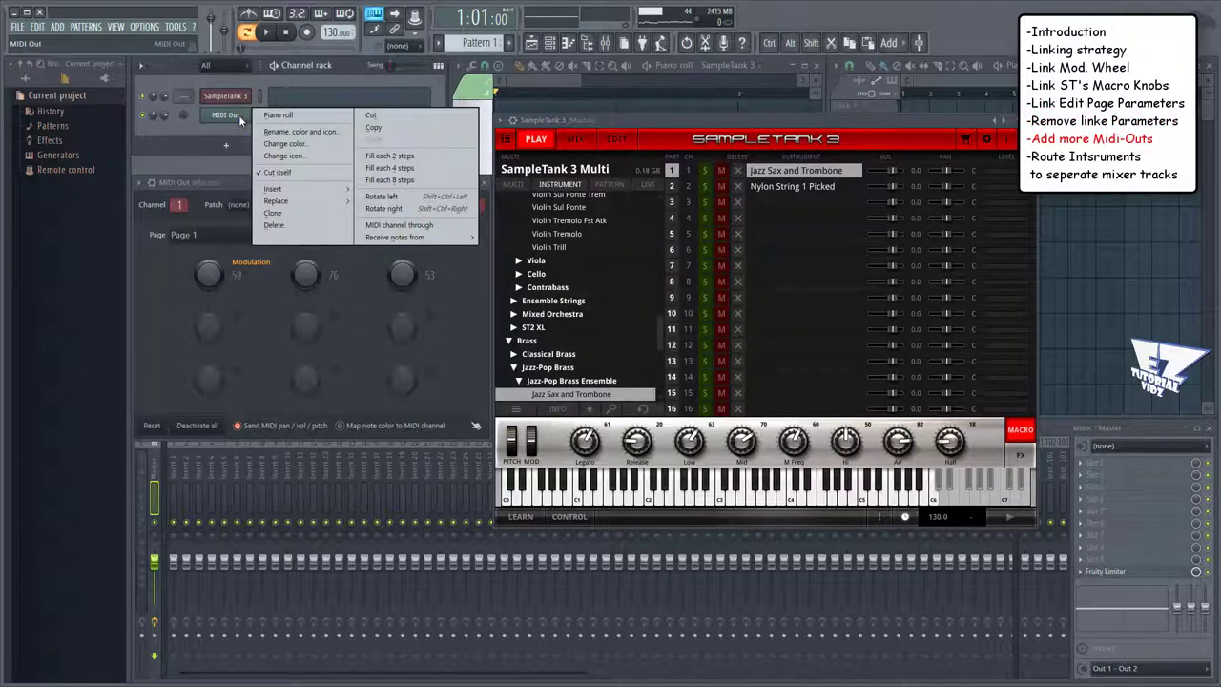
click(274, 213)
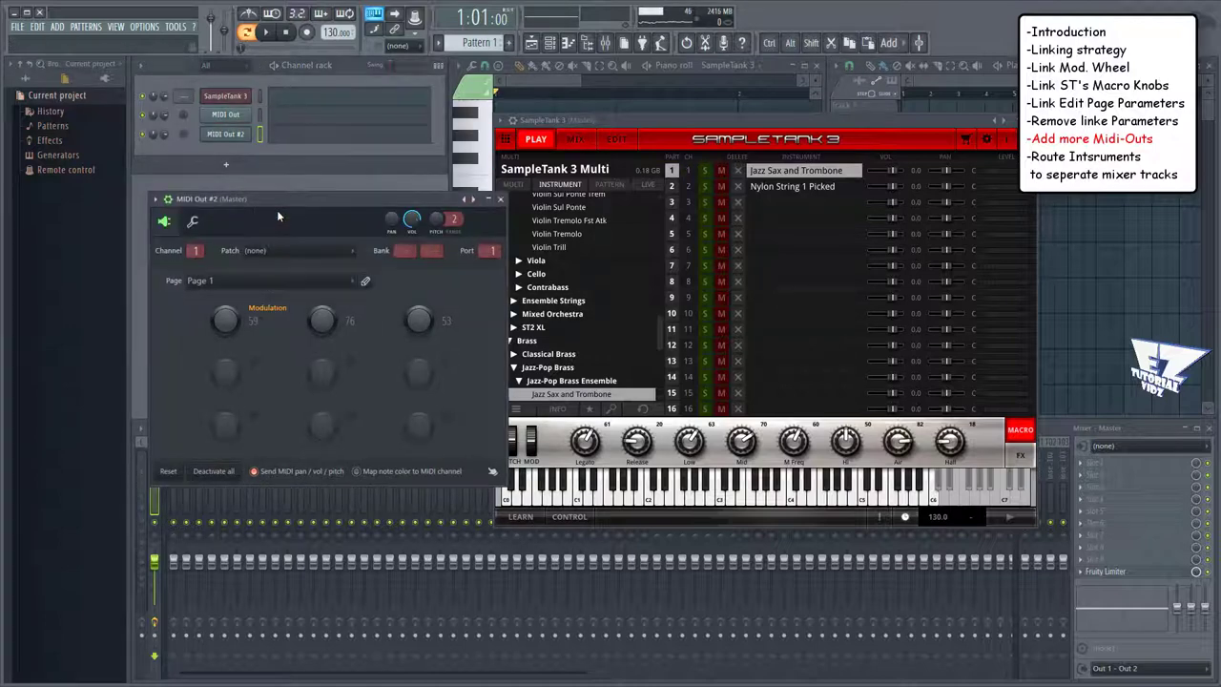
drag(416, 205, 399, 189)
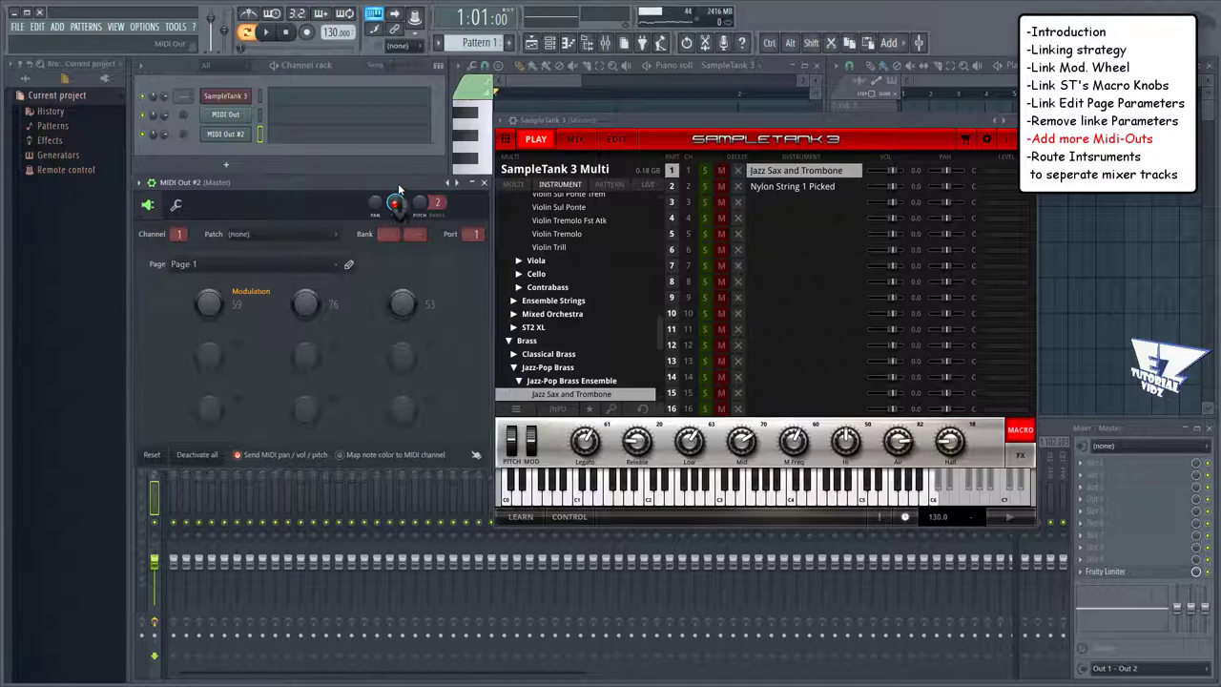
click(150, 182)
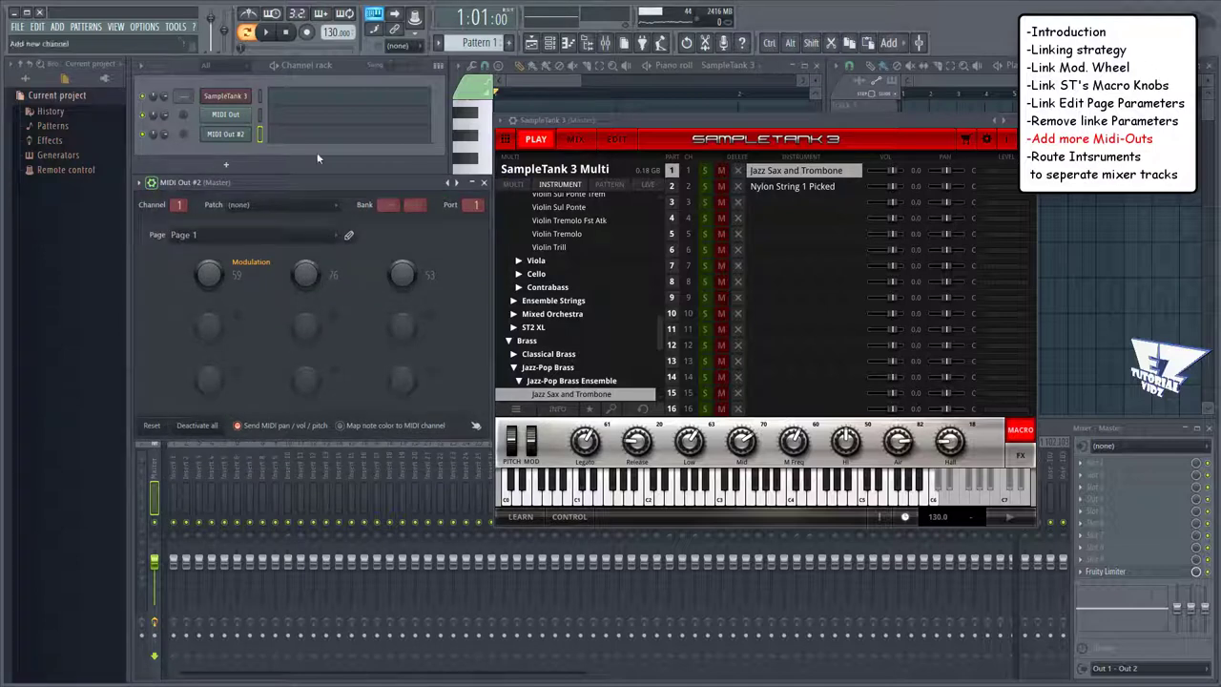
click(513, 121)
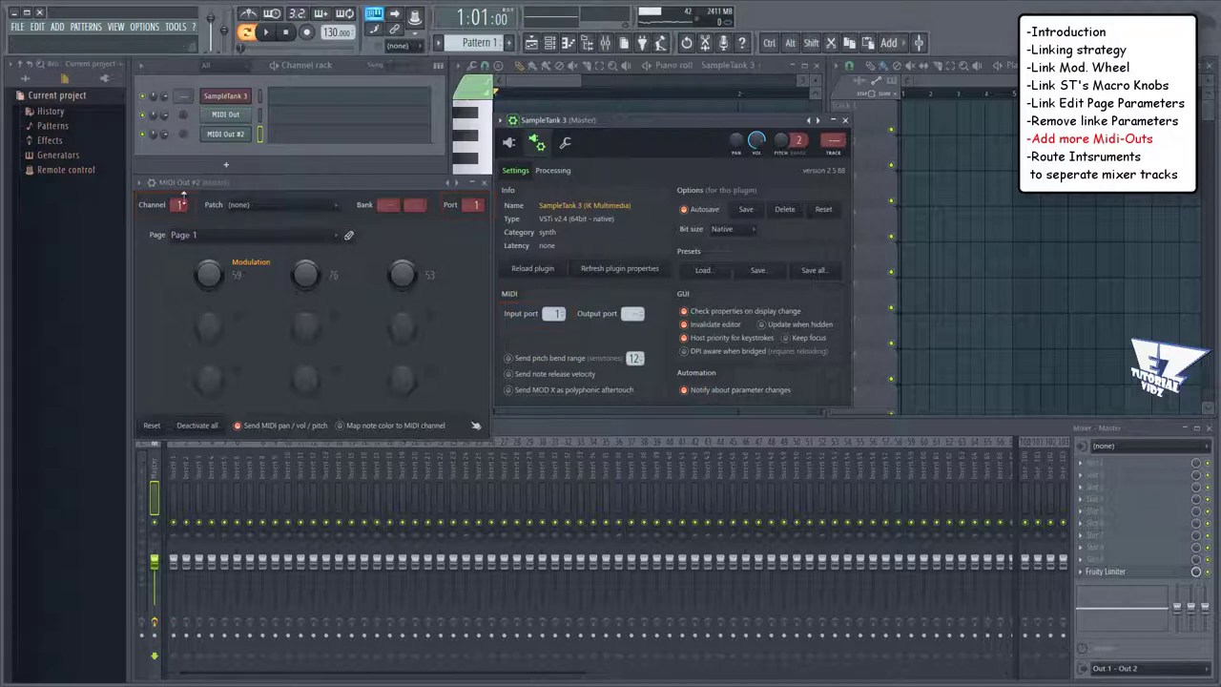
scroll(177, 206, up, 1)
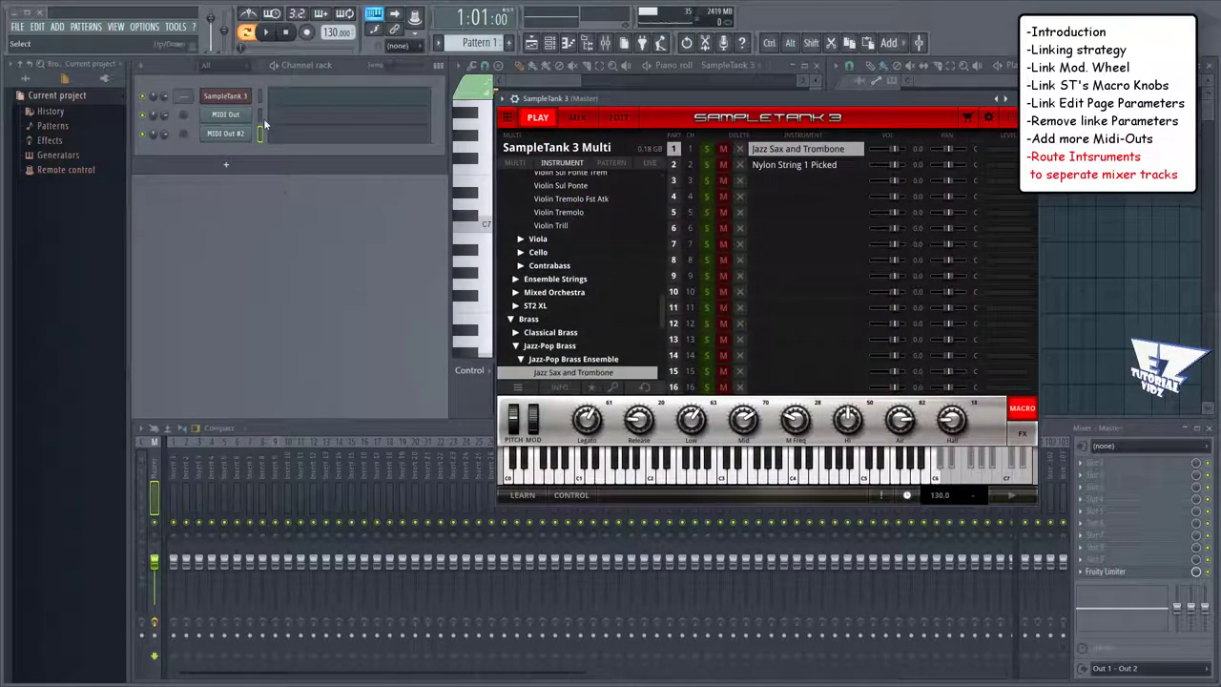
Step: Route the SampleTank 3 channel to mixer insert 9
click(260, 96)
right_click(274, 490)
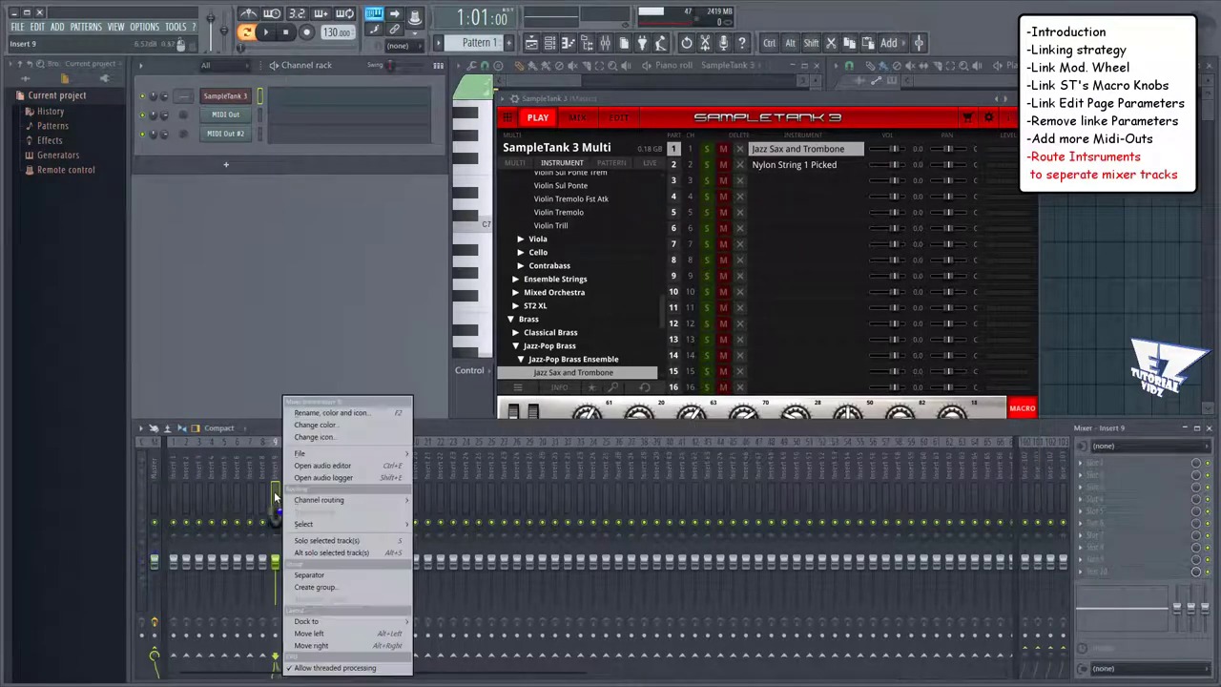
mouse_move(323, 503)
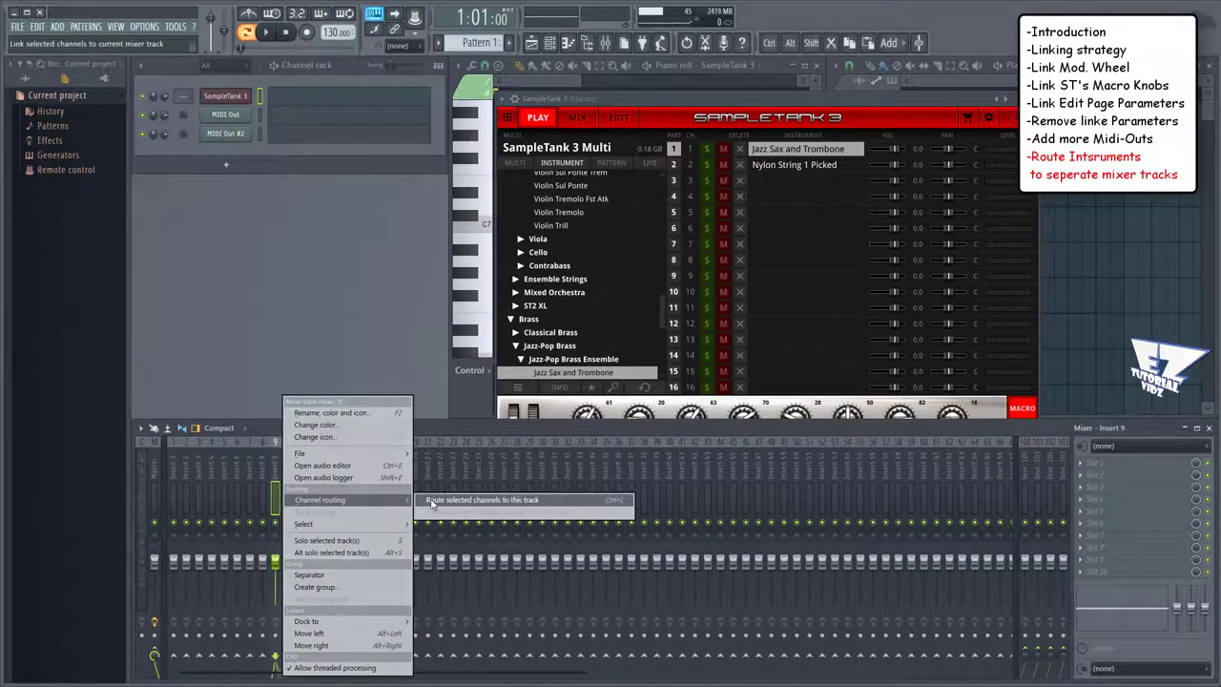
click(434, 500)
Step: Select the MIDI Out and MIDI Out #2 channels and show SampleTank's internal mixer
click(259, 116)
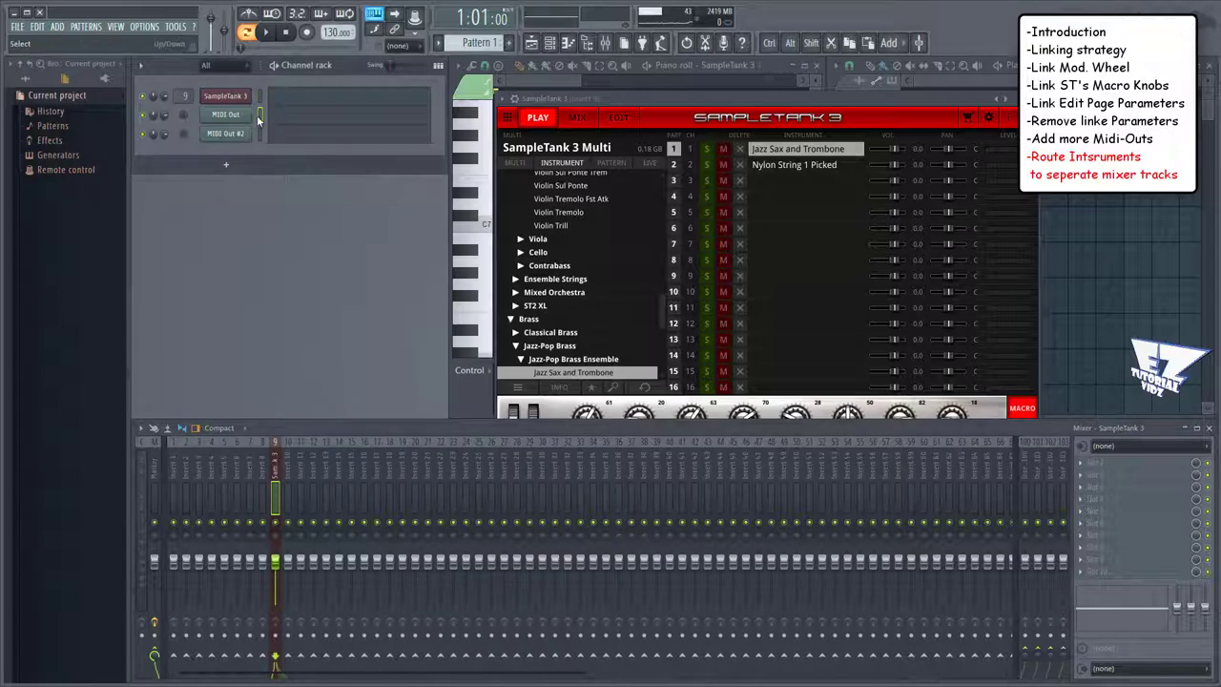
click(259, 136)
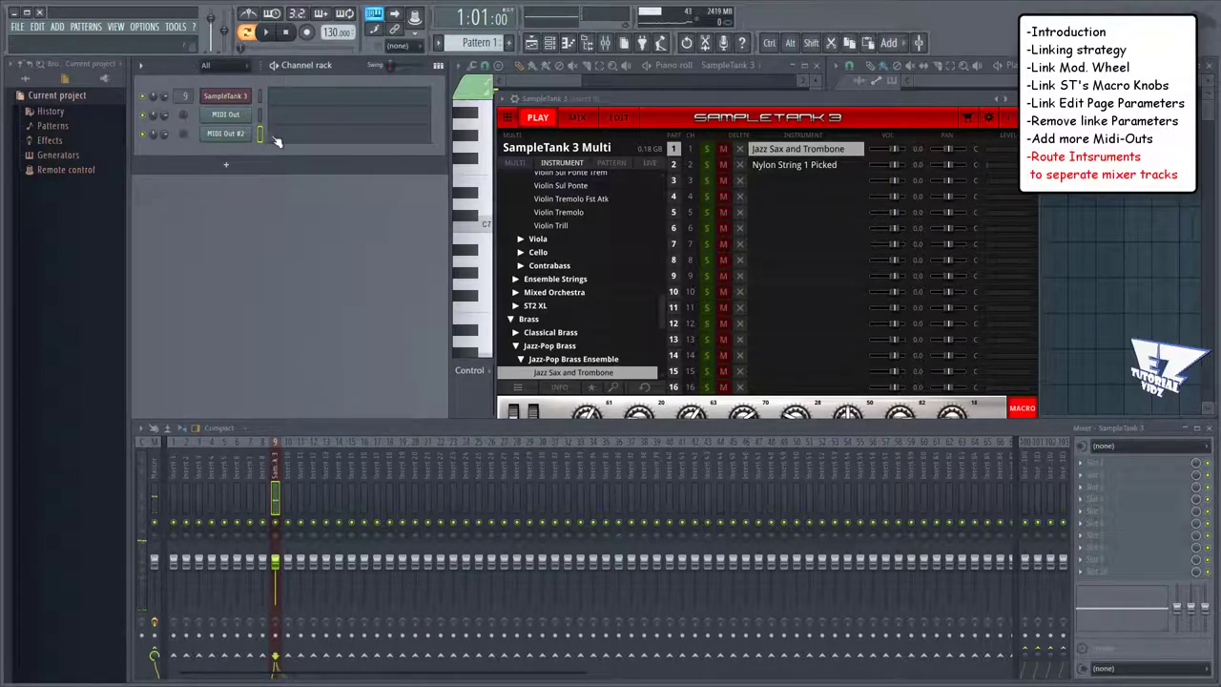
click(577, 117)
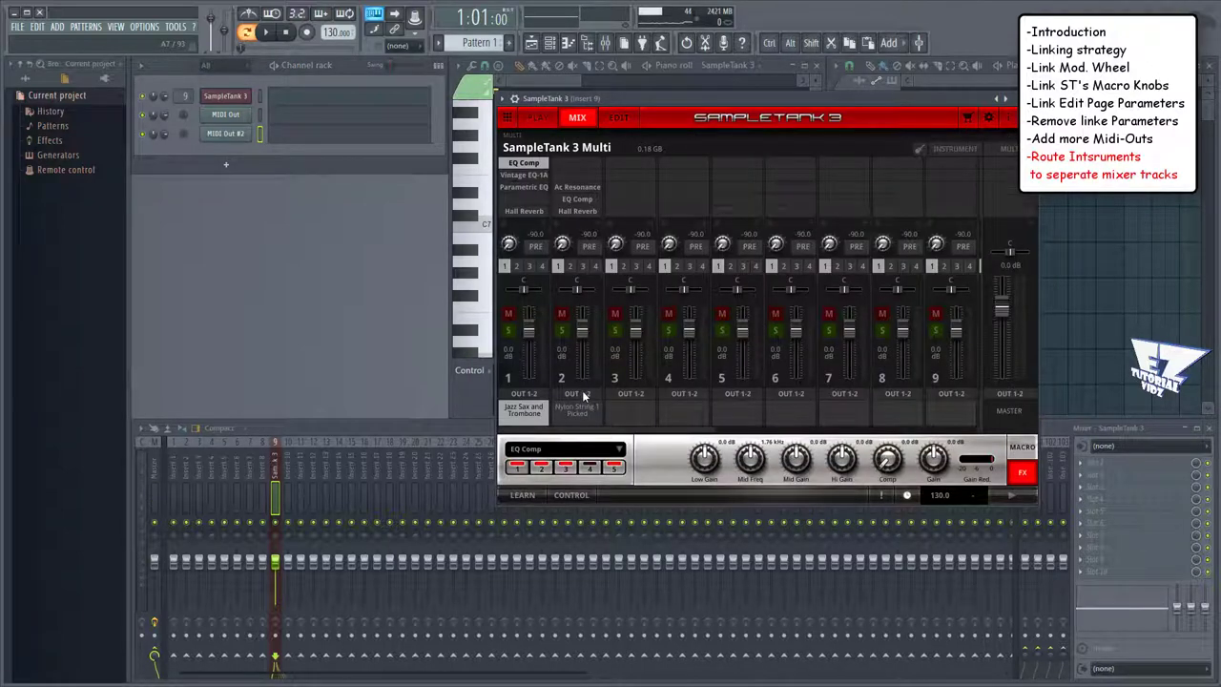
Step: Send SampleTank part 2 to OUT 3-4 and auto-map the plugin's outputs to separate mixer inserts
click(585, 395)
click(582, 333)
click(515, 99)
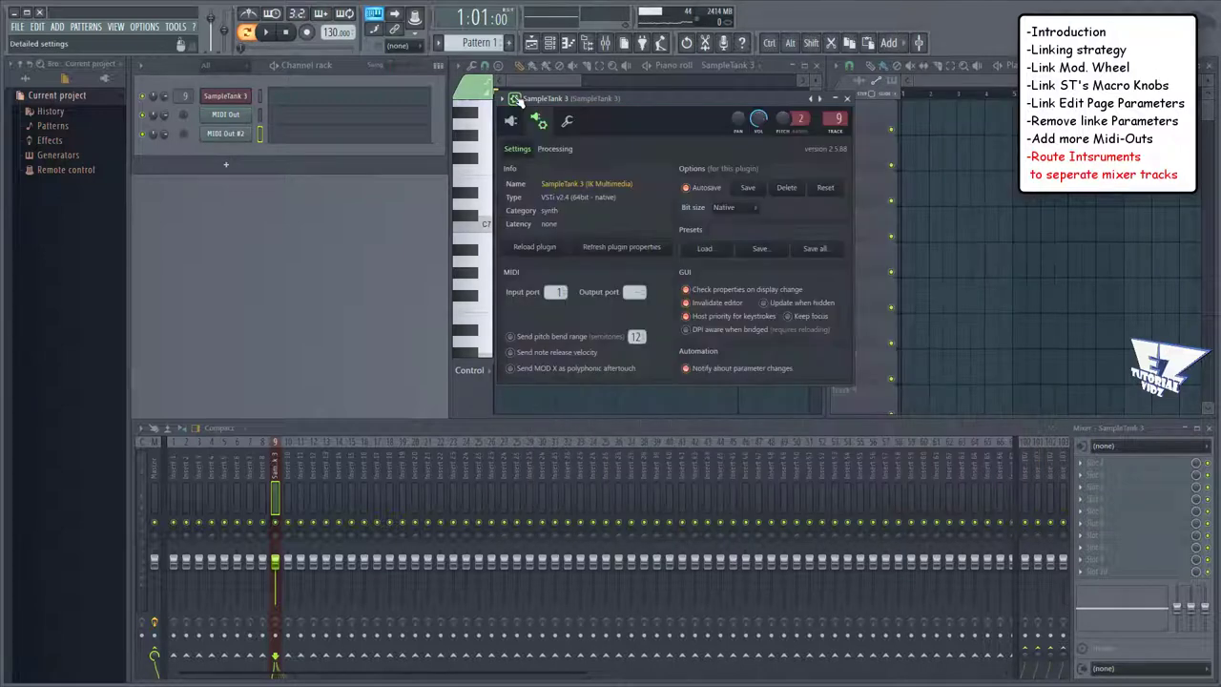
click(553, 150)
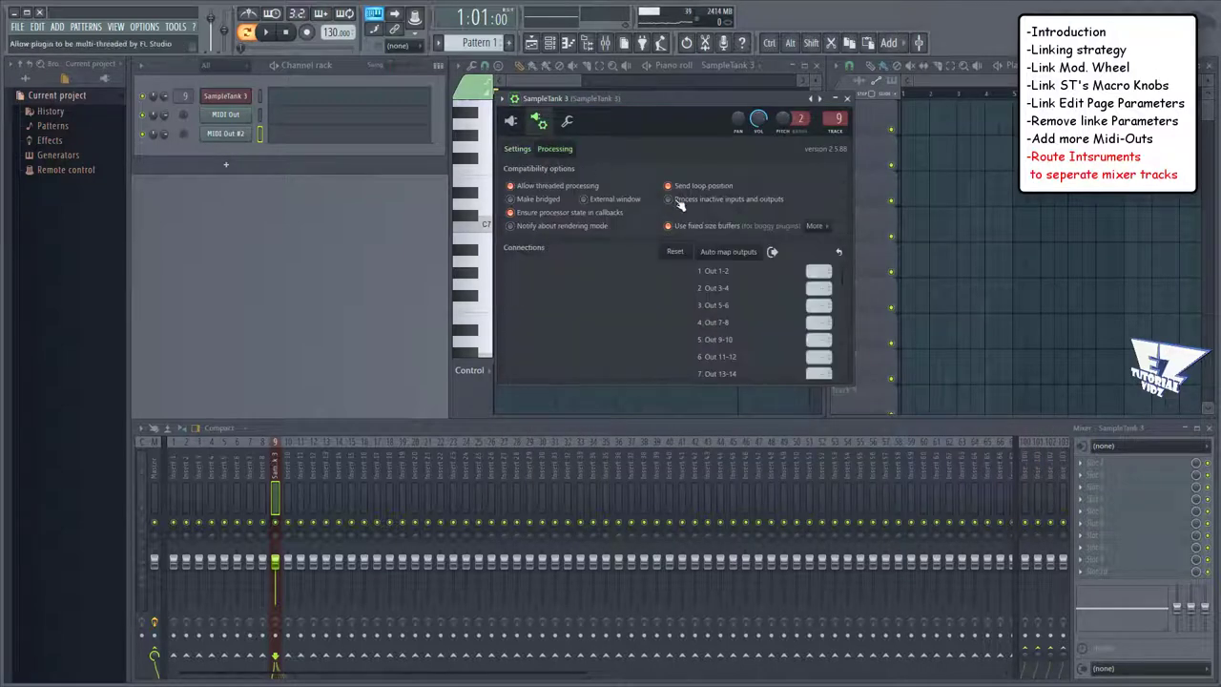
click(741, 253)
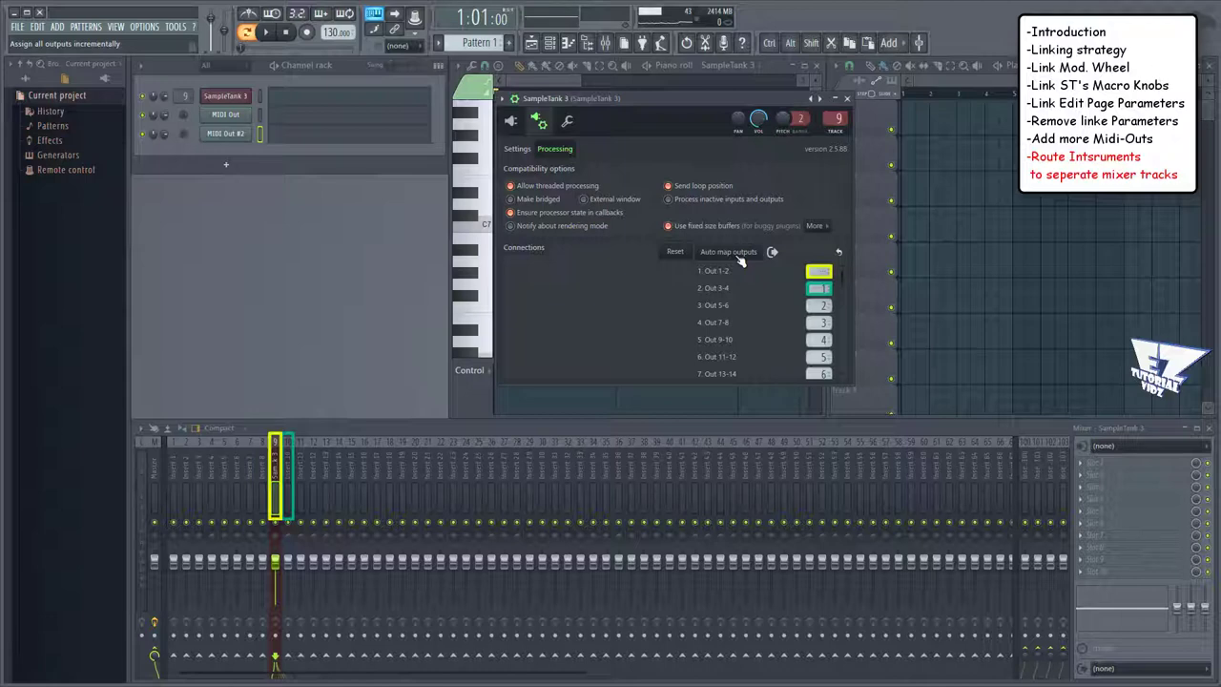
click(510, 120)
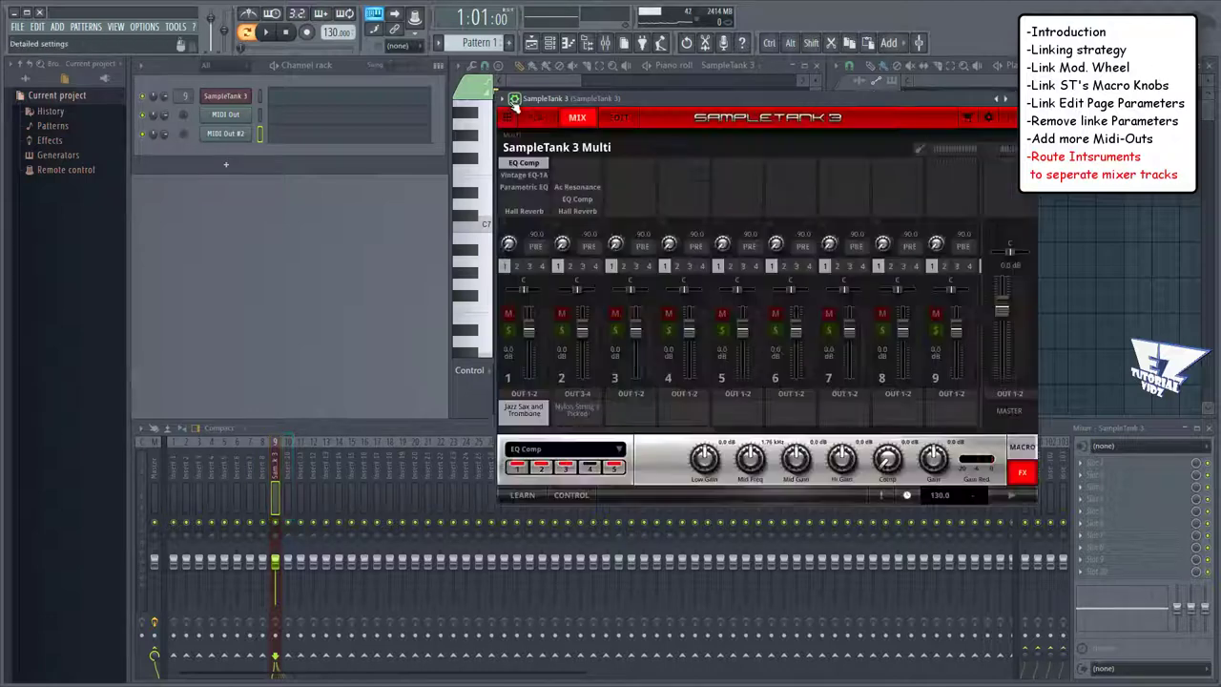
click(259, 116)
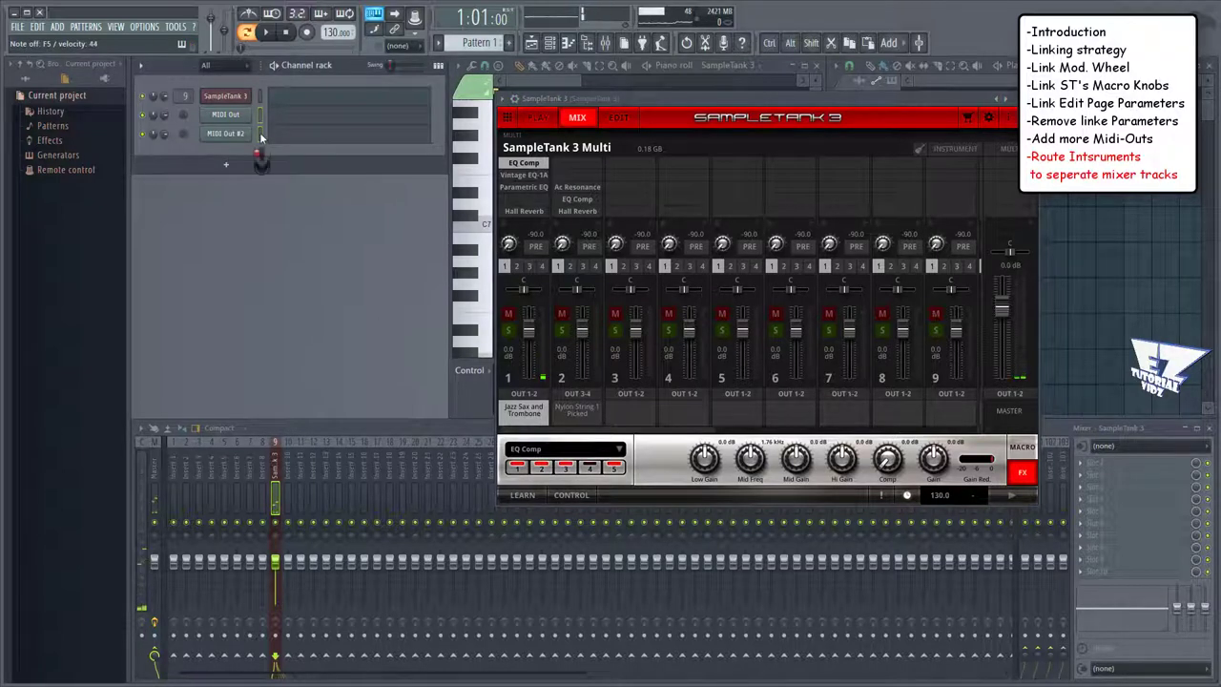
click(260, 134)
click(260, 135)
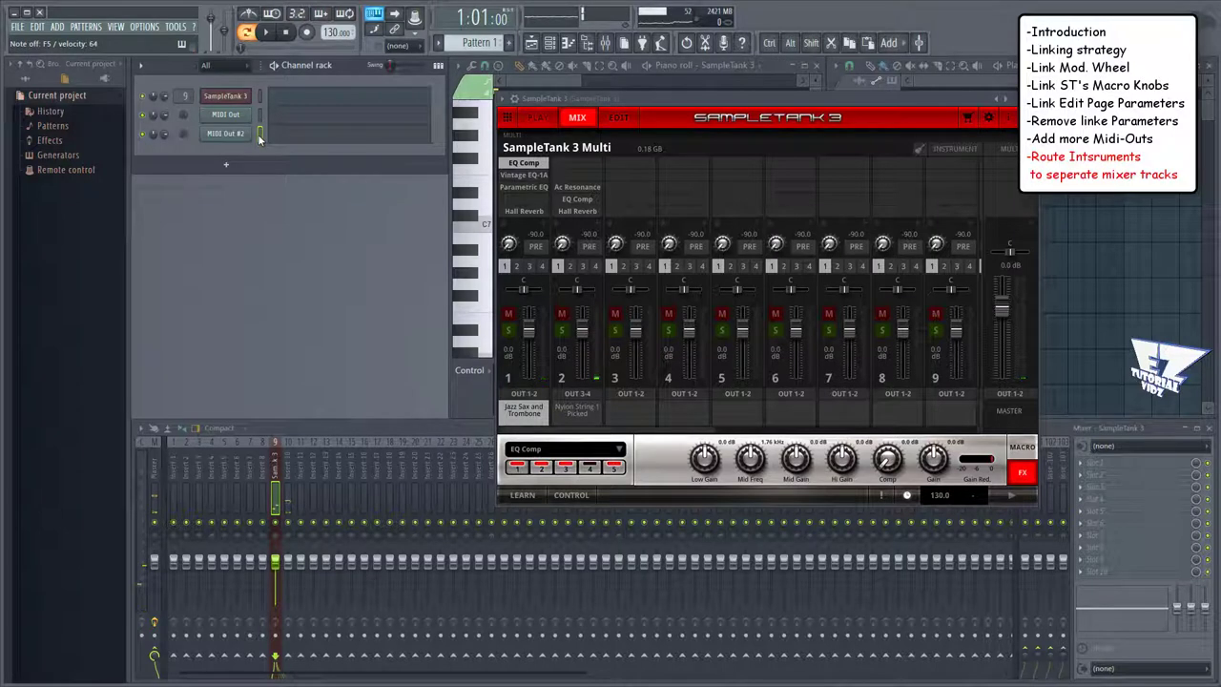